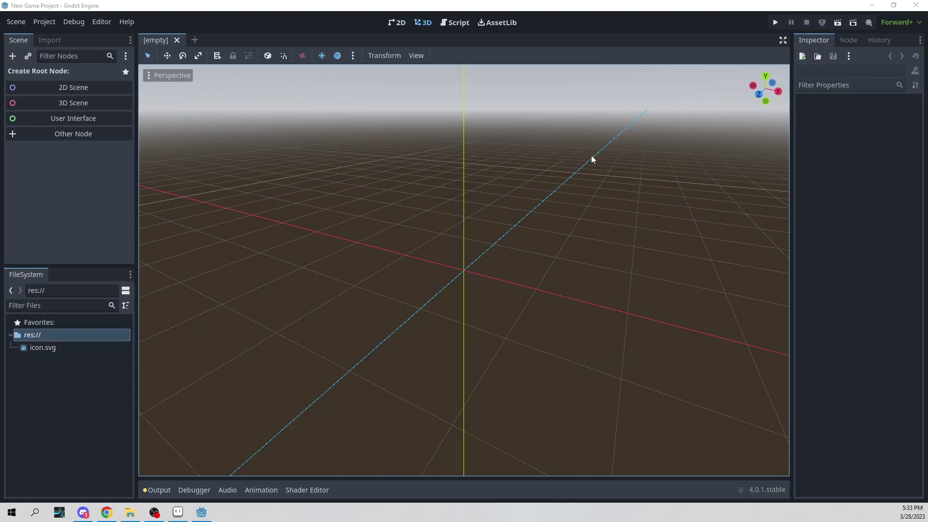
Switch to the 2D workspace and create a 2D scene root node for the empty scene
{"action": "left_click", "coordinate": [400, 23]}
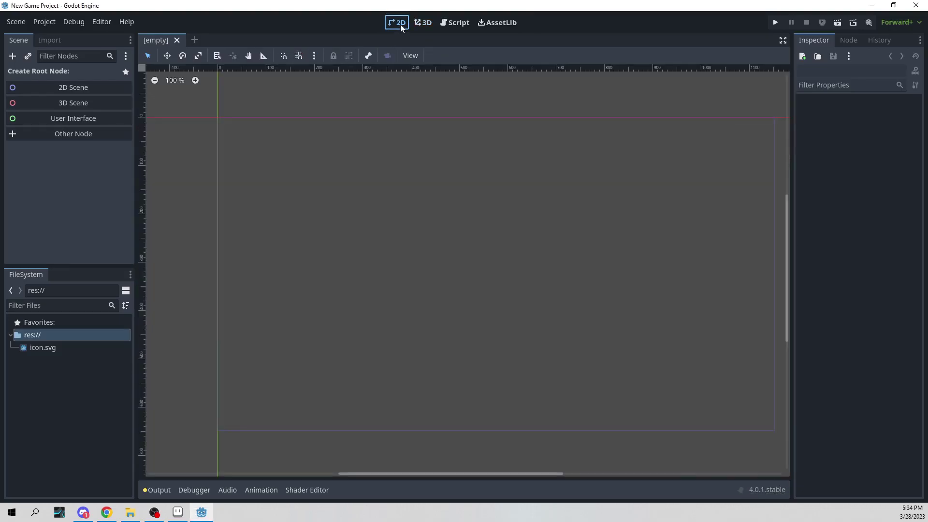
{"action": "scroll", "coordinate": [503, 228], "scroll_direction": "down", "scroll_amount": 4}
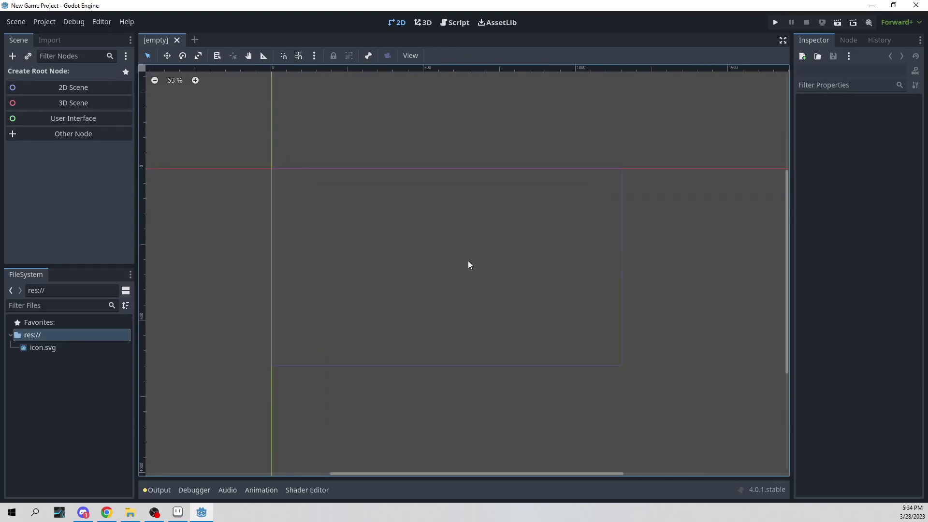
{"action": "scroll", "coordinate": [473, 263], "scroll_direction": "up", "scroll_amount": 2}
{"action": "middle_click_drag", "start_coordinate": [483, 260], "coordinate": [514, 261]}
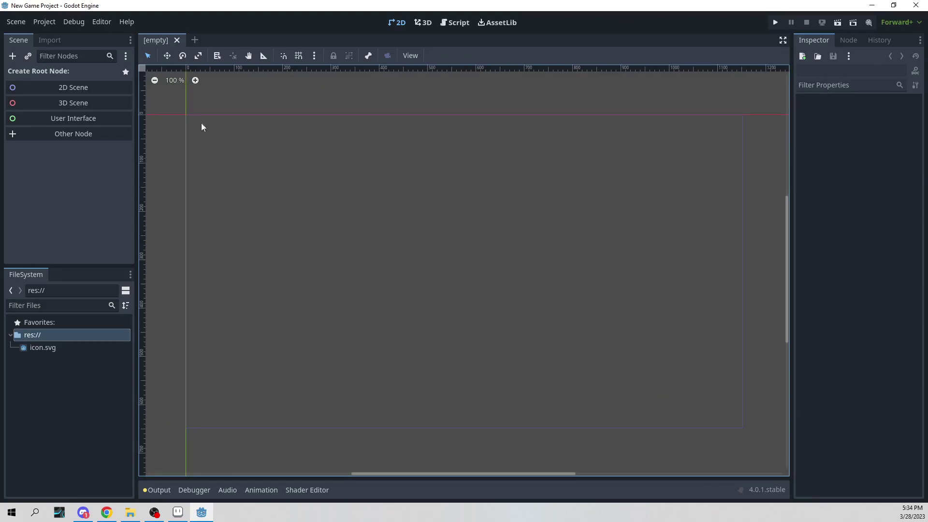
{"action": "left_click", "coordinate": [67, 87]}
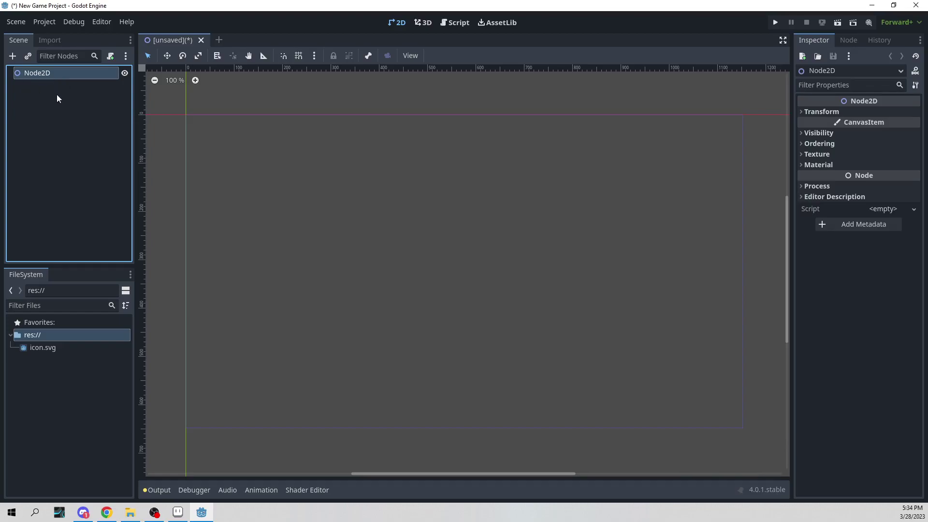
Add a TileMap node as a child of the Node2D root
{"action": "right_click", "coordinate": [57, 72]}
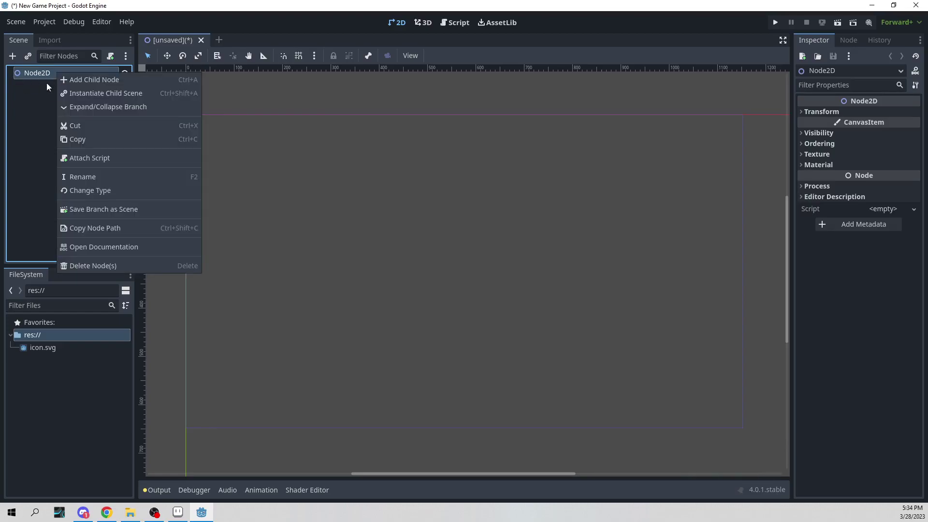
{"action": "left_click", "coordinate": [94, 80]}
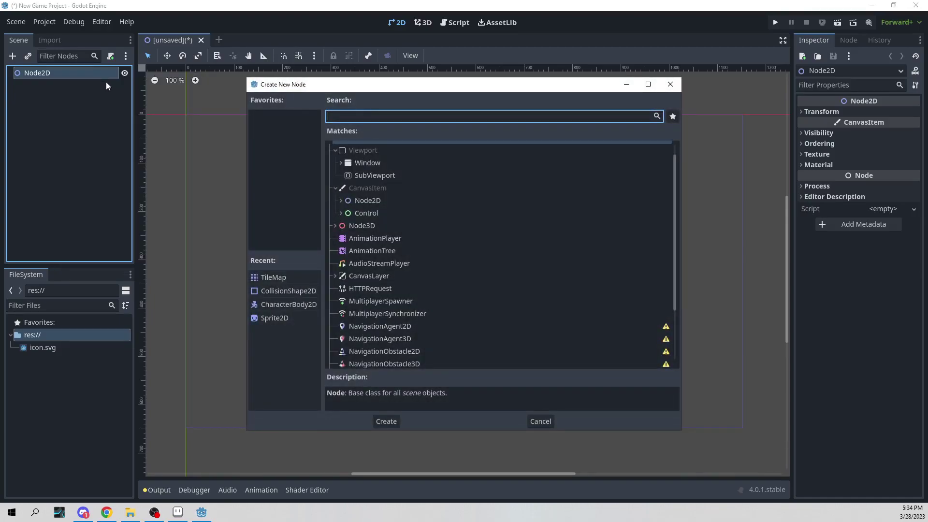
{"action": "type", "text": "tile"}
{"action": "left_click", "coordinate": [397, 224]}
{"action": "left_click", "coordinate": [386, 422]}
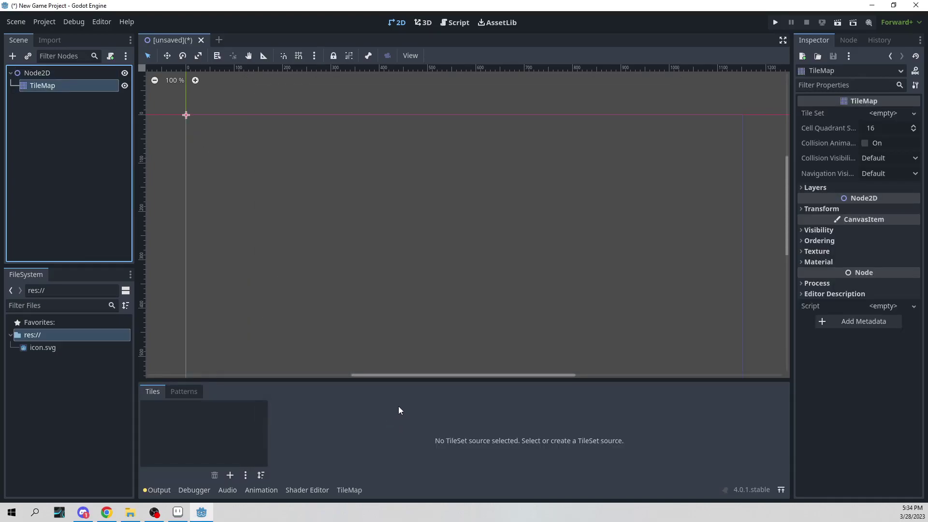
Assign a new TileSet resource to the TileMap node's Tile Set property
{"action": "left_click", "coordinate": [41, 85]}
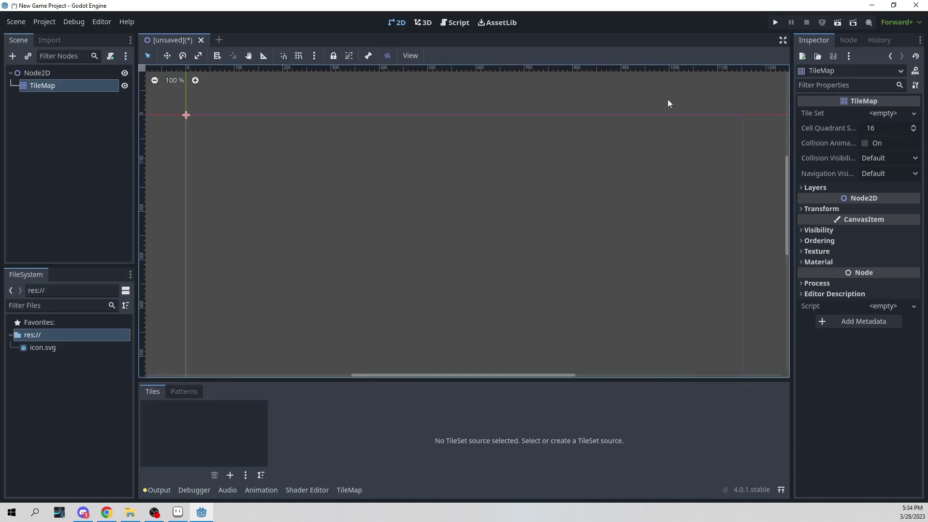
{"action": "left_click", "coordinate": [889, 115]}
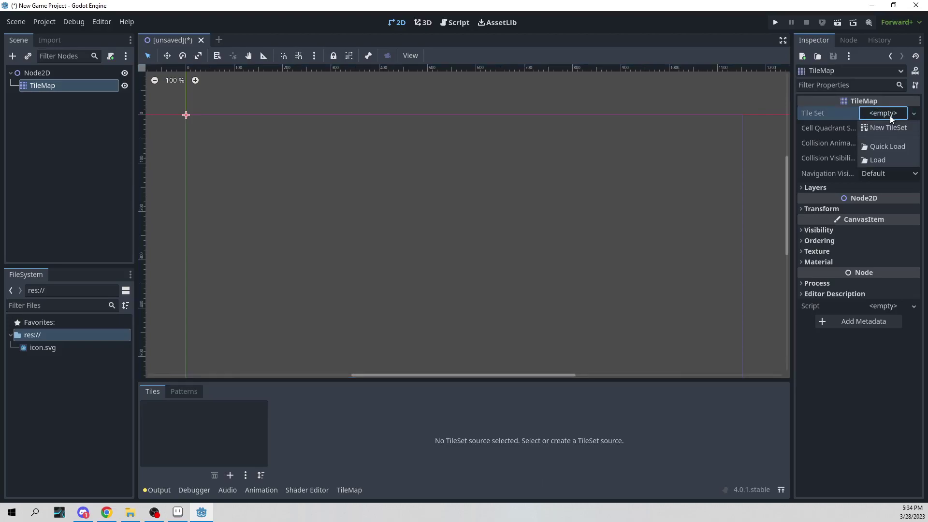
{"action": "left_click", "coordinate": [893, 127]}
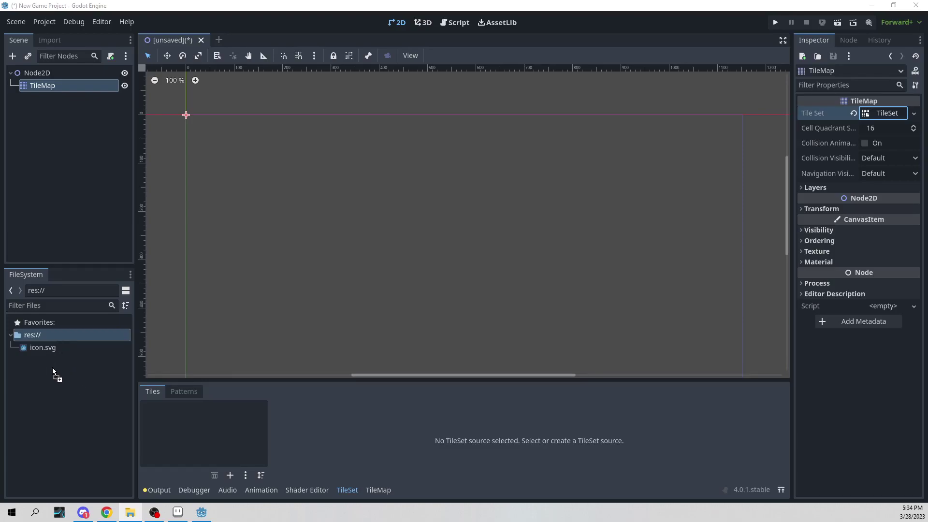
Import water sprite.png into the project's root and create a folder named tileset there
{"action": "left_click_drag", "start_coordinate": [52, 369], "coordinate": [92, 382]}
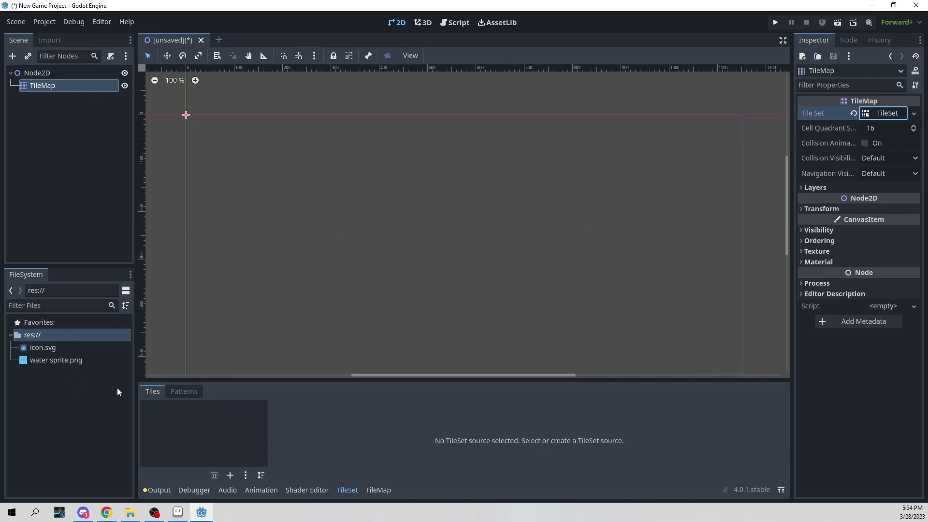
{"action": "right_click", "coordinate": [65, 383]}
{"action": "left_click", "coordinate": [77, 388]}
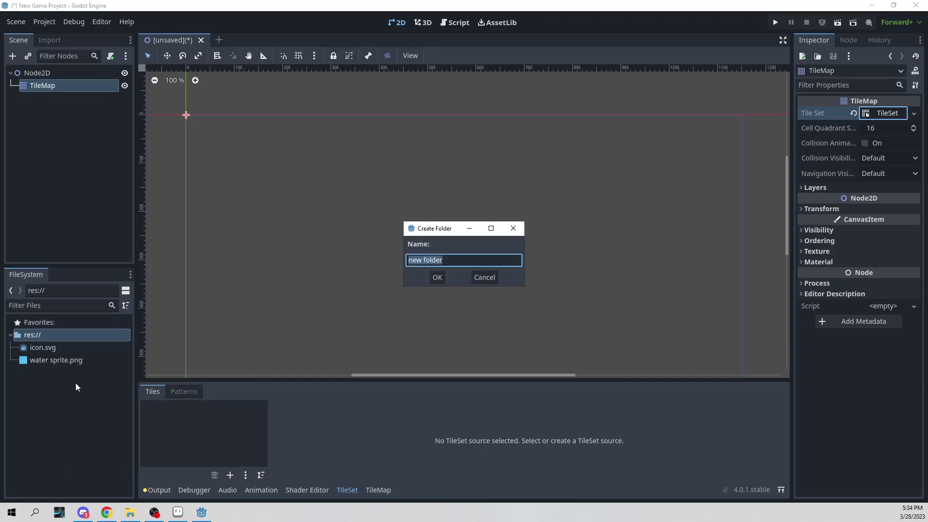
{"action": "type", "text": "tileset"}
{"action": "key", "text": "Return"}
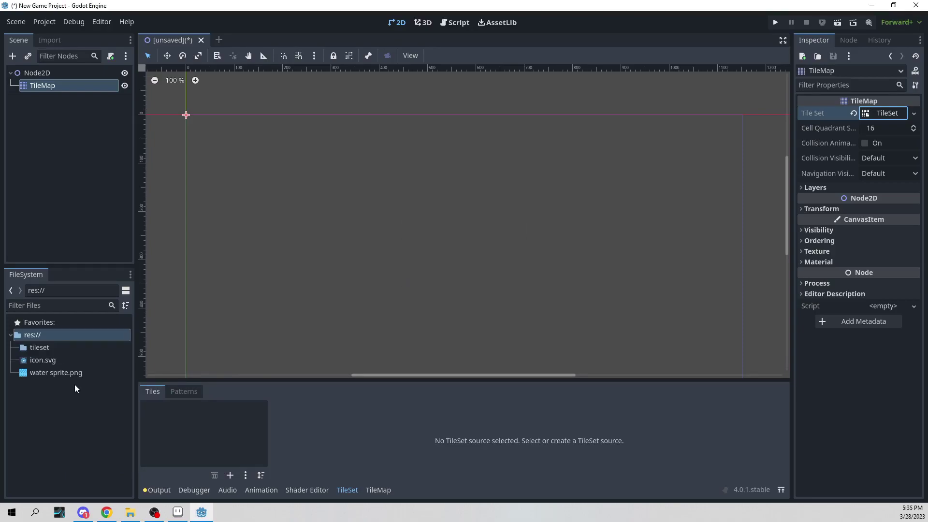
Move water sprite.png into the tileset folder and select it there
{"action": "left_click_drag", "start_coordinate": [60, 375], "coordinate": [57, 357]}
{"action": "left_click", "coordinate": [16, 348]}
{"action": "left_click", "coordinate": [74, 361]}
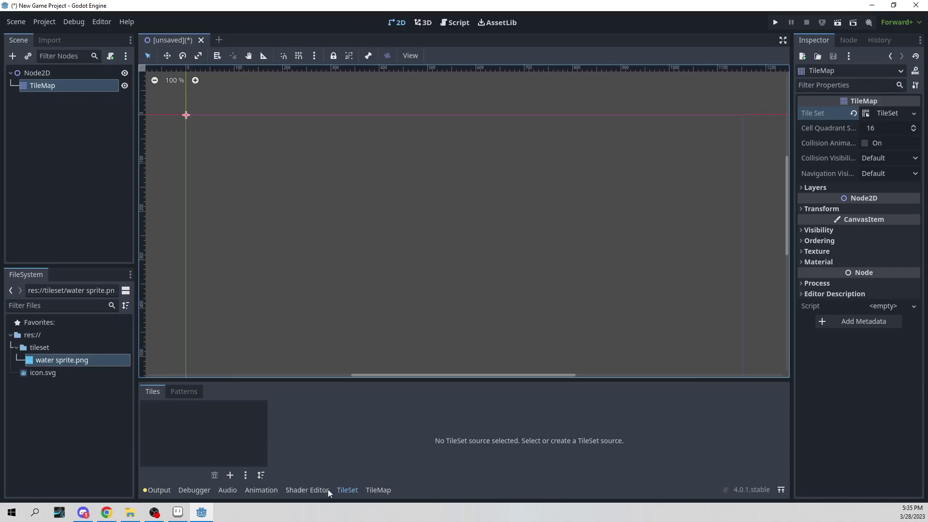
Add water sprite.png as an atlas source of the TileSet, declining automatic tile creation
{"action": "left_click", "coordinate": [348, 491]}
{"action": "left_click", "coordinate": [369, 491]}
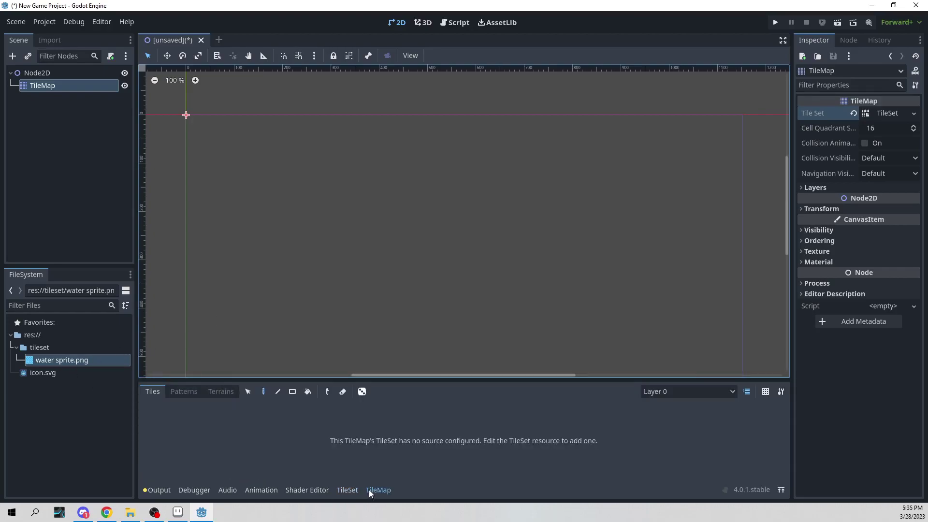
{"action": "left_click", "coordinate": [307, 489]}
{"action": "left_click", "coordinate": [351, 491]}
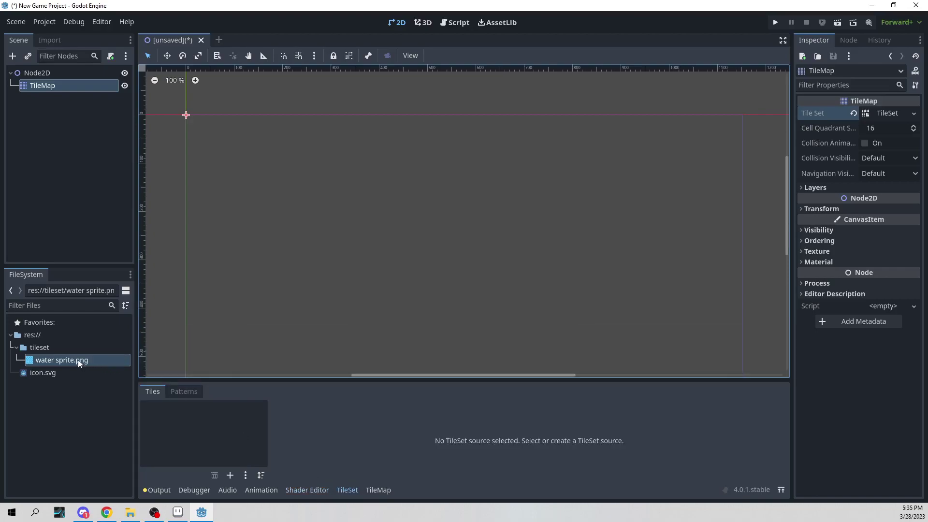
{"action": "left_click_drag", "start_coordinate": [78, 360], "coordinate": [198, 425]}
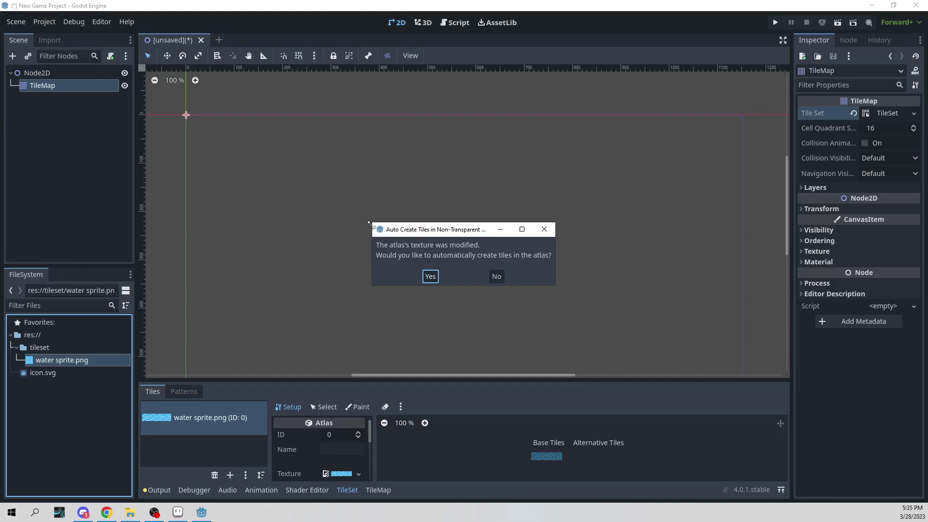
{"action": "left_click_drag", "start_coordinate": [372, 223], "coordinate": [351, 227]}
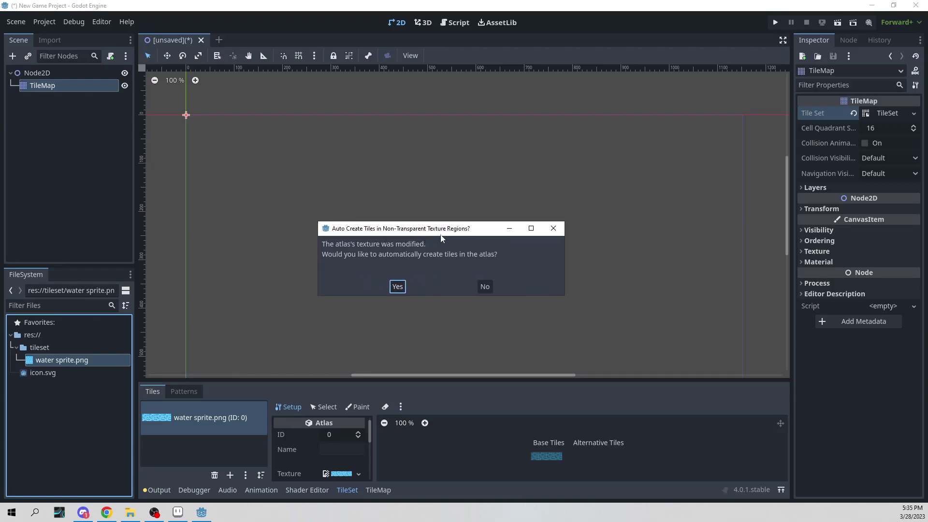
{"action": "left_click_drag", "start_coordinate": [443, 221], "coordinate": [476, 233]}
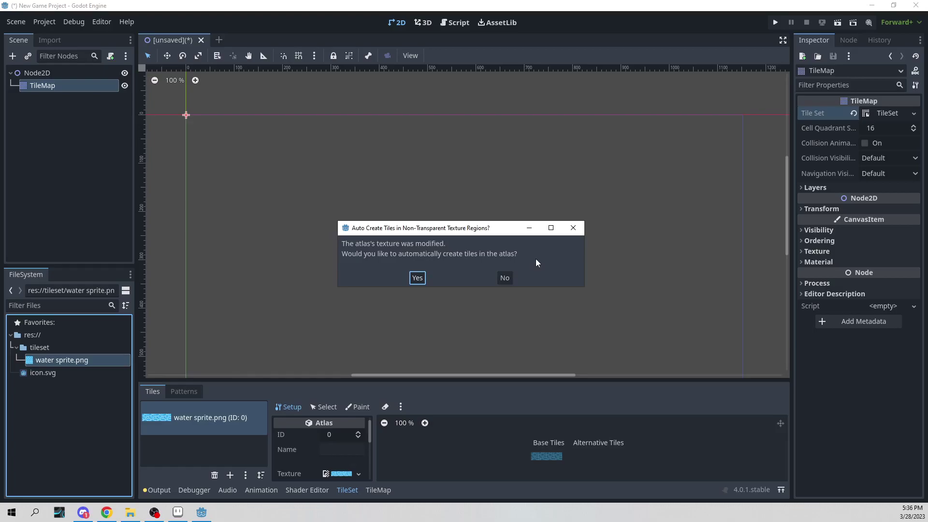
{"action": "left_click", "coordinate": [505, 279]}
Enlarge the TileSet editor and create a base tile from the first frame of the water sprite atlas
{"action": "scroll", "coordinate": [561, 439], "scroll_direction": "up", "scroll_amount": 1}
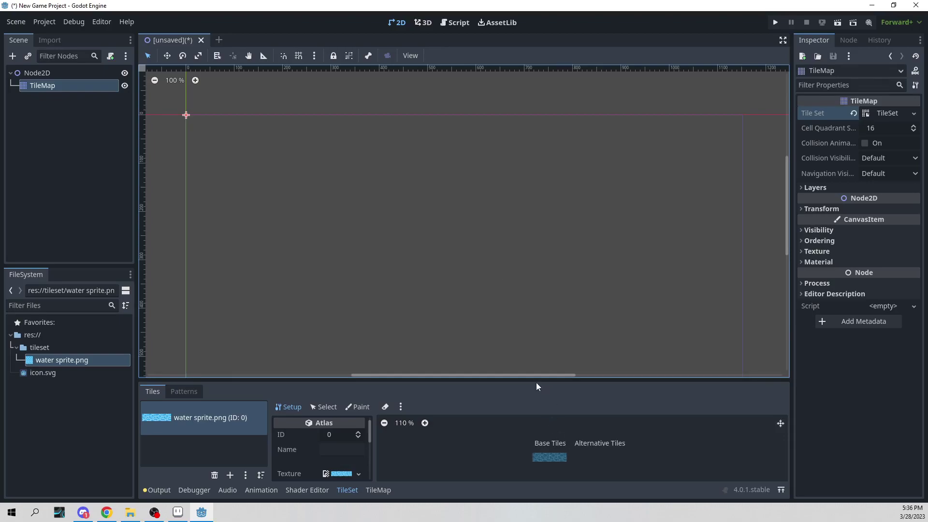
{"action": "left_click_drag", "start_coordinate": [536, 378], "coordinate": [538, 291]}
{"action": "scroll", "coordinate": [572, 436], "scroll_direction": "up", "scroll_amount": 7}
{"action": "scroll", "coordinate": [570, 390], "scroll_direction": "up", "scroll_amount": 10}
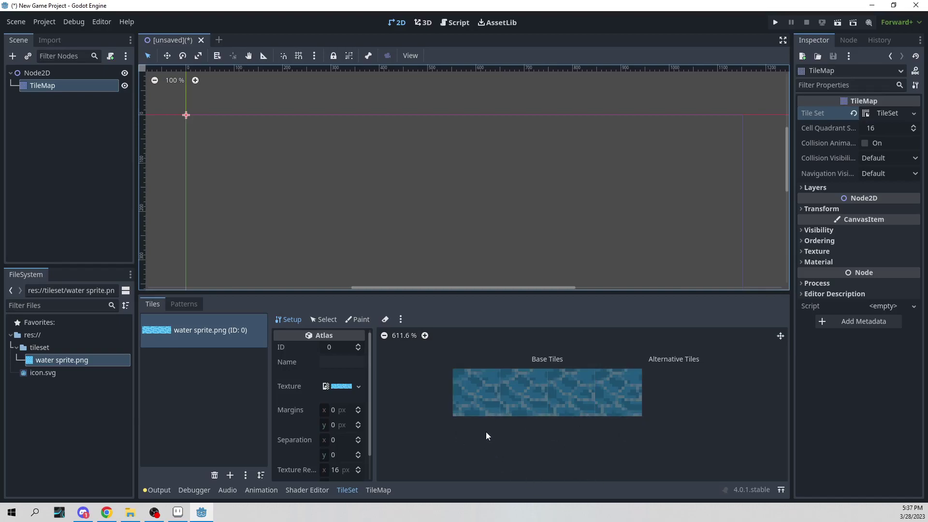
{"action": "left_click", "coordinate": [483, 393]}
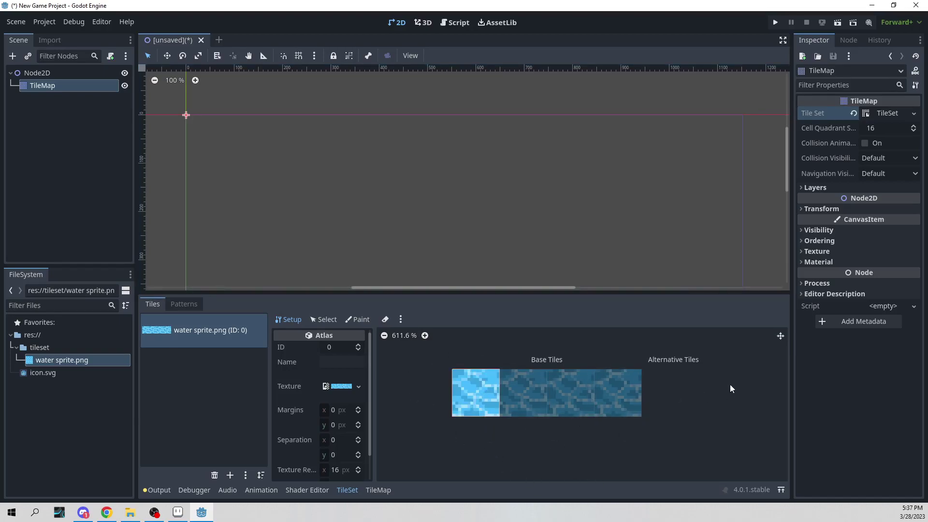
Select the first water tile and set its animation columns to 4
{"action": "left_click_drag", "start_coordinate": [464, 293], "coordinate": [464, 254]}
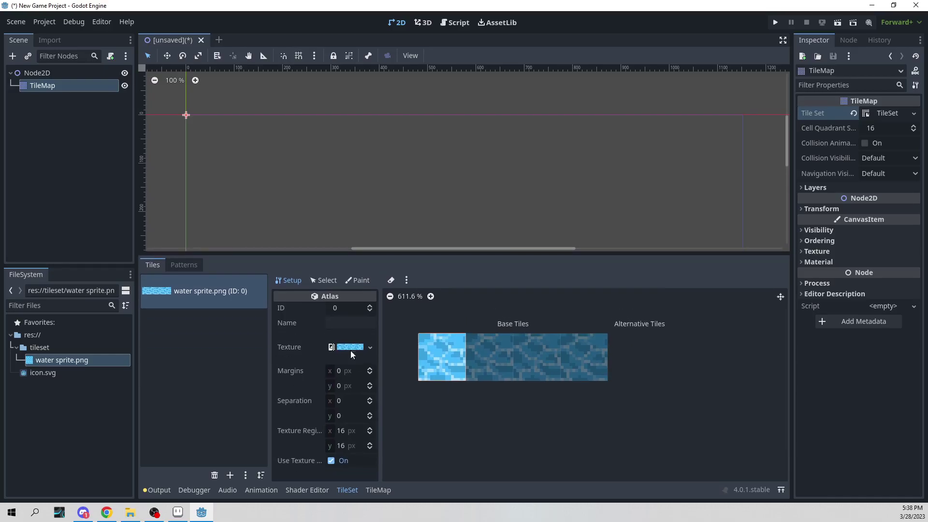
{"action": "left_click", "coordinate": [324, 281]}
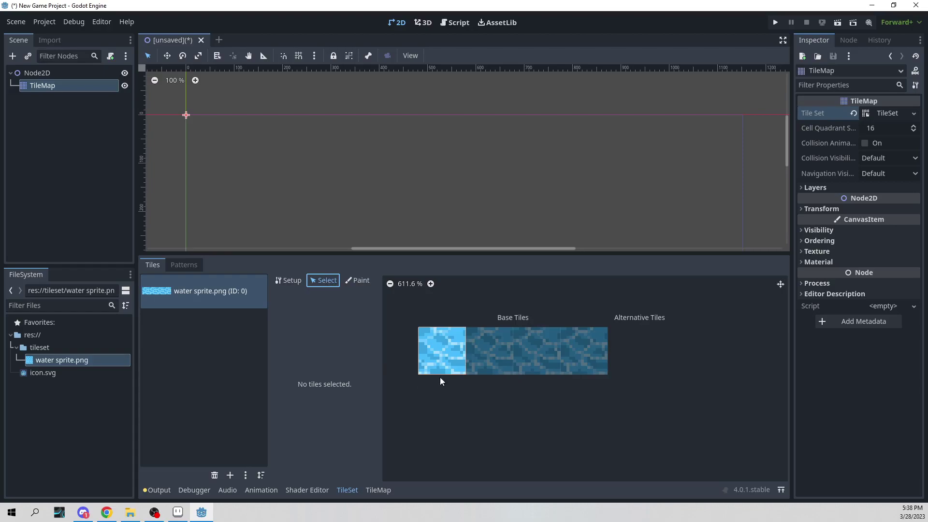
{"action": "left_click", "coordinate": [442, 349]}
{"action": "scroll", "coordinate": [434, 407], "scroll_direction": "up", "scroll_amount": 3}
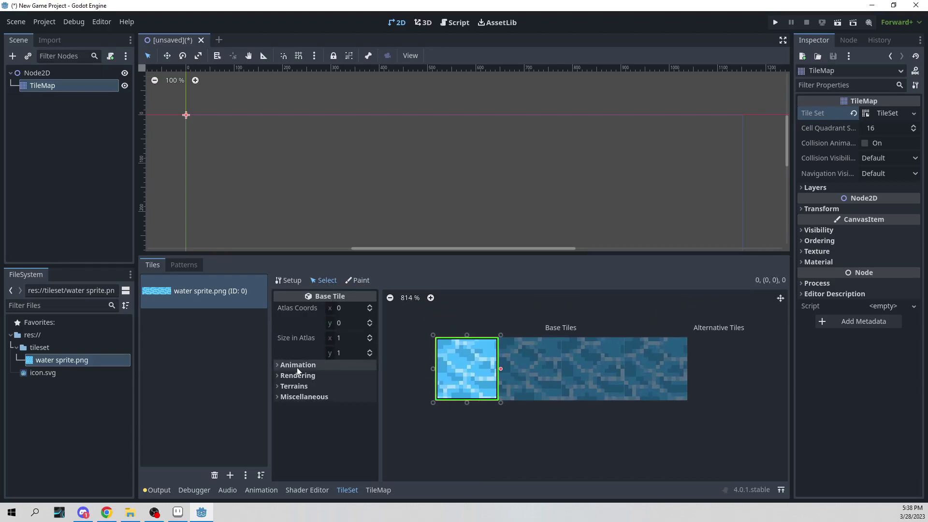
{"action": "left_click", "coordinate": [280, 365]}
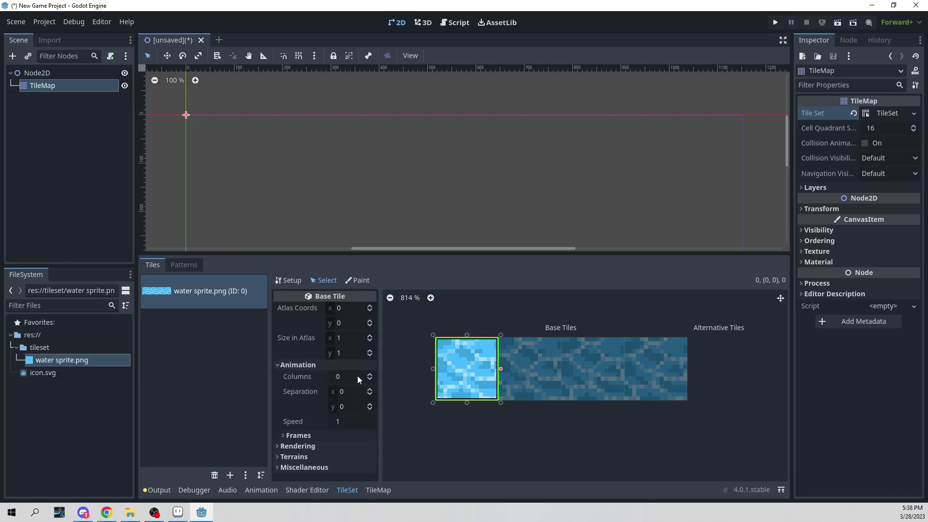
{"action": "left_click", "coordinate": [370, 375]}
{"action": "left_click", "coordinate": [370, 375]}
{"action": "left_click", "coordinate": [369, 375]}
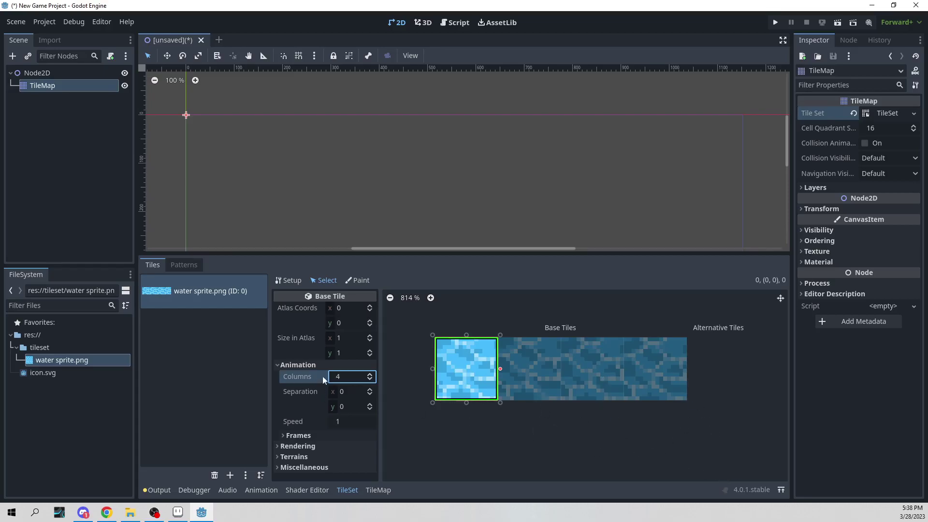
Try a horizontal animation separation of 11 on the water tile and reset it to 0
{"action": "left_click", "coordinate": [369, 389]}
{"action": "left_click", "coordinate": [370, 389]}
{"action": "left_click", "coordinate": [369, 390]}
{"action": "left_click", "coordinate": [369, 389]}
{"action": "left_click", "coordinate": [370, 389]}
{"action": "left_click", "coordinate": [370, 390]}
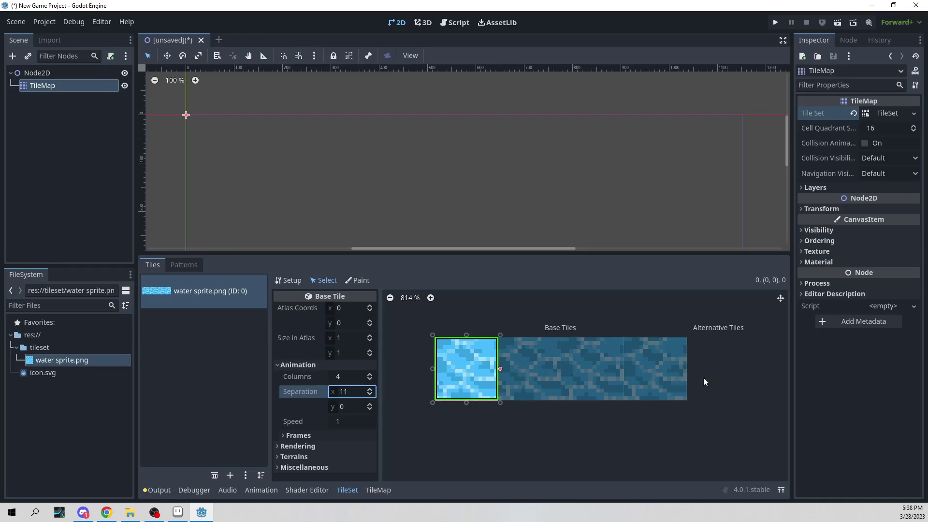
{"action": "scroll", "coordinate": [483, 371], "scroll_direction": "up", "scroll_amount": 2}
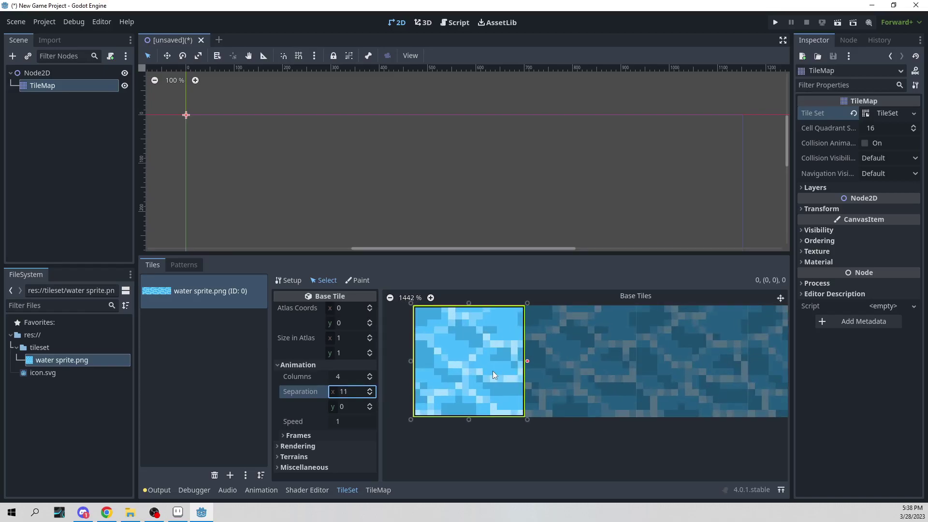
{"action": "left_click", "coordinate": [370, 394]}
{"action": "left_click", "coordinate": [370, 394]}
{"action": "left_click", "coordinate": [370, 394]}
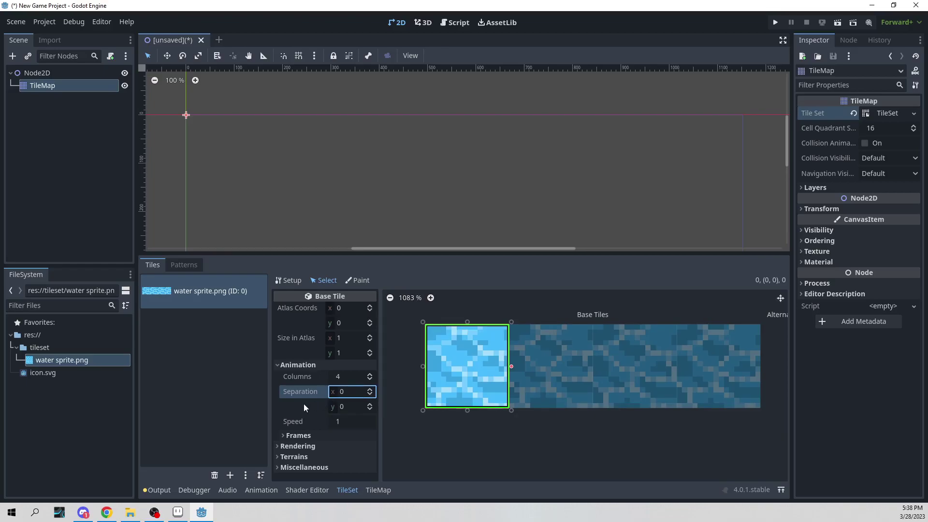
Add three frames to the water tile's animation so it spans all four sprites in the atlas
{"action": "left_click", "coordinate": [283, 436]}
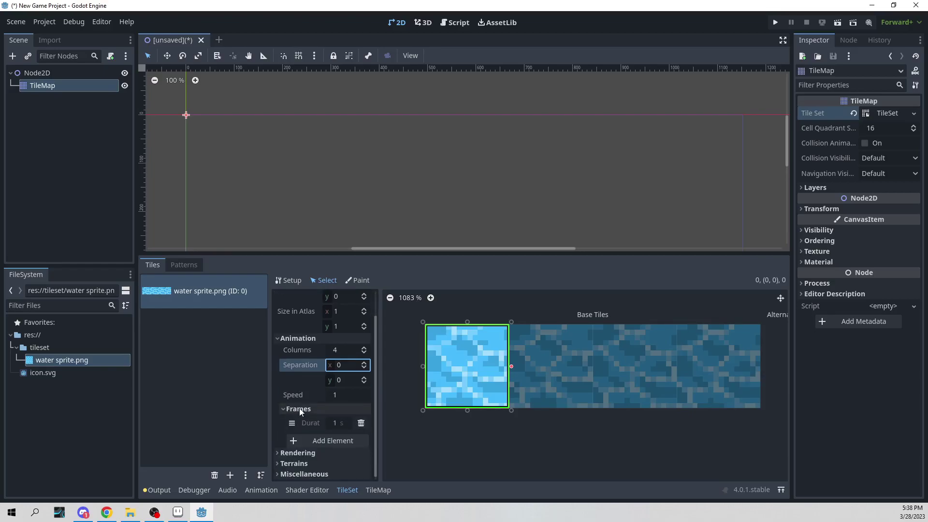
{"action": "scroll", "coordinate": [518, 427], "scroll_direction": "down", "scroll_amount": 3}
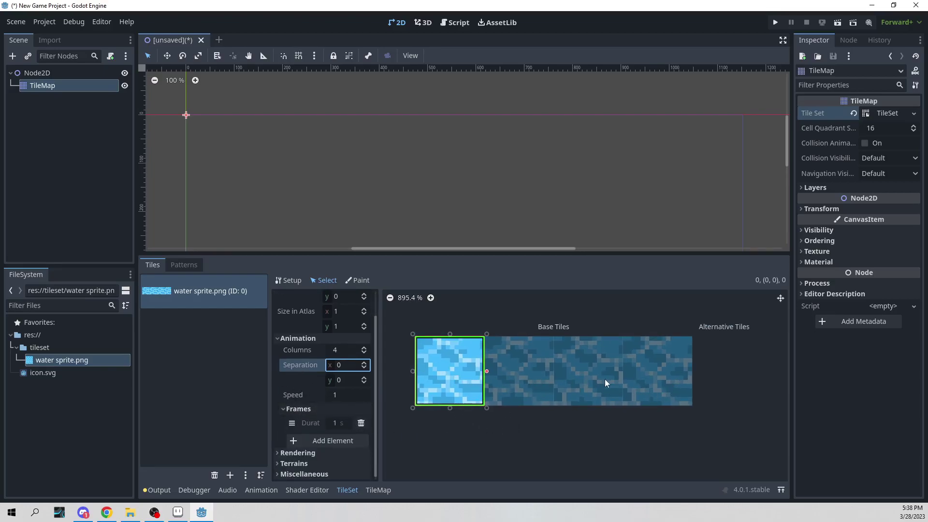
{"action": "left_click", "coordinate": [323, 440]}
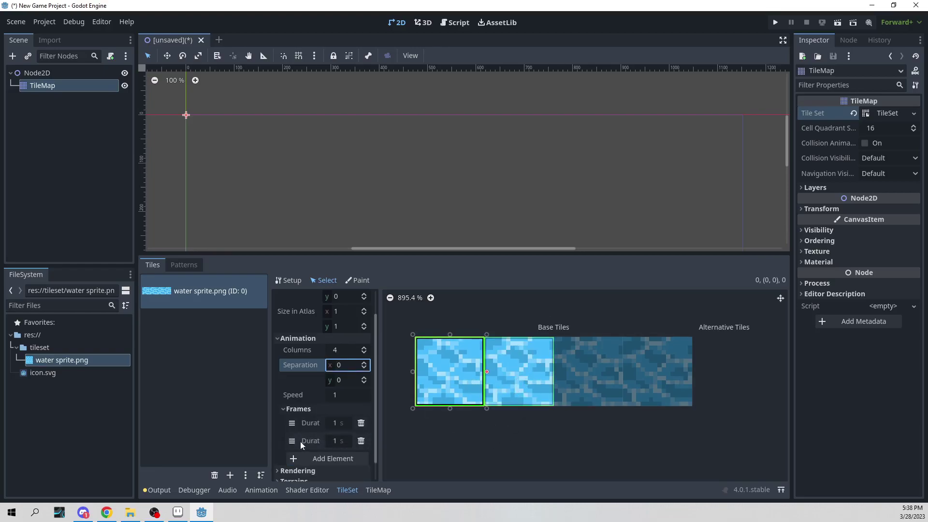
{"action": "scroll", "coordinate": [303, 442], "scroll_direction": "down", "scroll_amount": 1}
{"action": "left_click", "coordinate": [338, 443]}
{"action": "scroll", "coordinate": [314, 370], "scroll_direction": "down", "scroll_amount": 1}
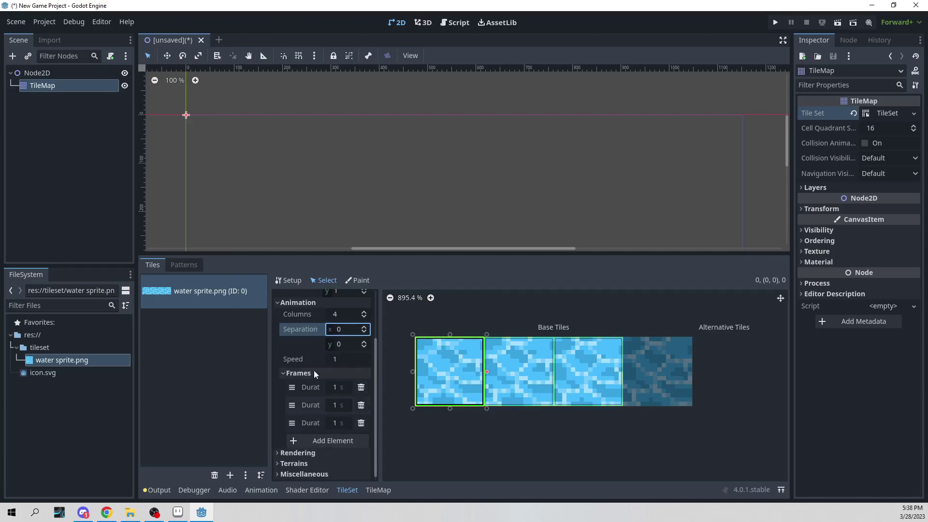
{"action": "left_click", "coordinate": [318, 441]}
{"action": "scroll", "coordinate": [315, 372], "scroll_direction": "down", "scroll_amount": 1}
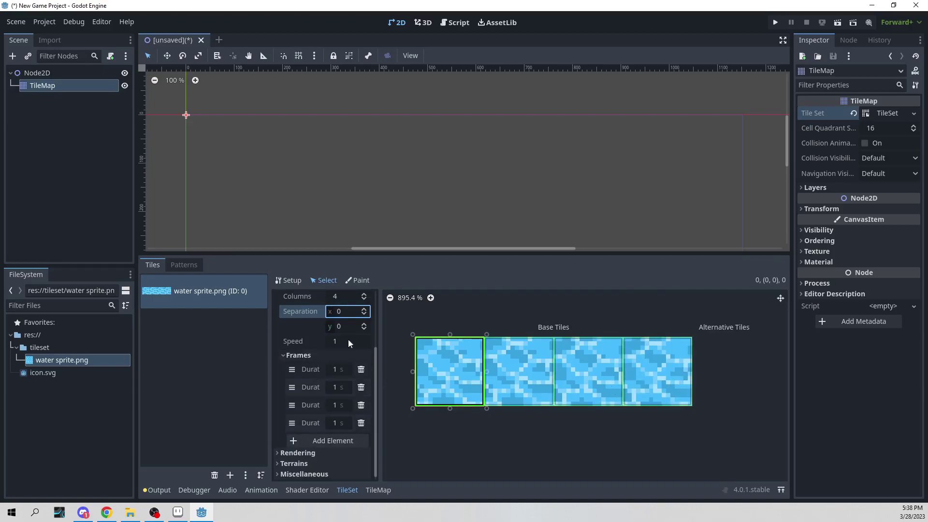
Try a horizontal animation separation of 1 and other separation changes on the water tile, ending with both axes at 0
{"action": "scroll", "coordinate": [288, 352], "scroll_direction": "up", "scroll_amount": 3}
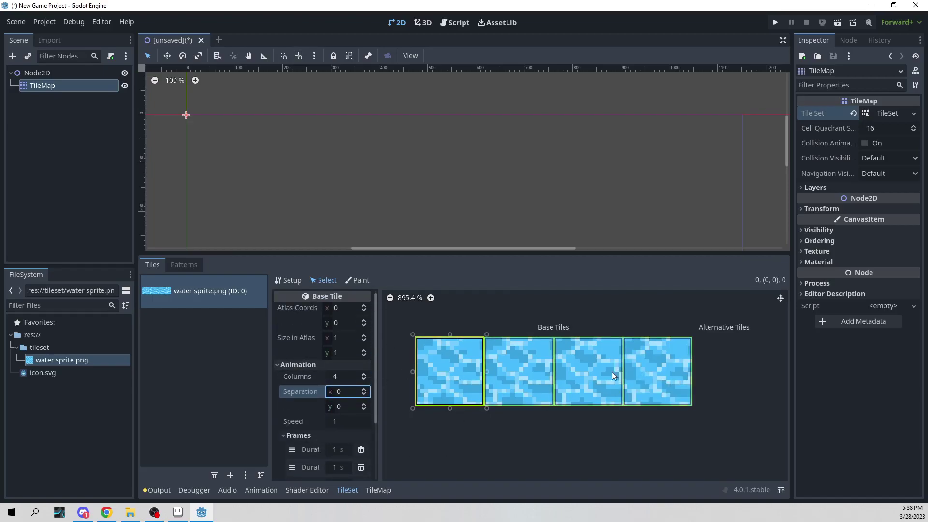
{"action": "left_click", "coordinate": [363, 392]}
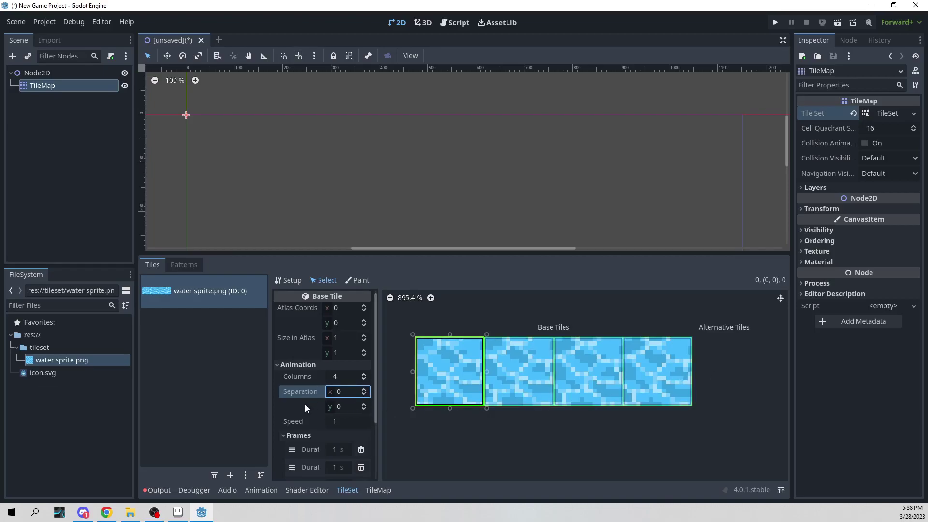
{"action": "left_click", "coordinate": [353, 407]}
{"action": "left_click", "coordinate": [362, 392]}
{"action": "type", "text": "1"}
{"action": "left_click", "coordinate": [364, 423]}
{"action": "triple_click", "coordinate": [364, 404]}
{"action": "triple_click", "coordinate": [363, 409]}
{"action": "scroll", "coordinate": [483, 386], "scroll_direction": "up", "scroll_amount": 1}
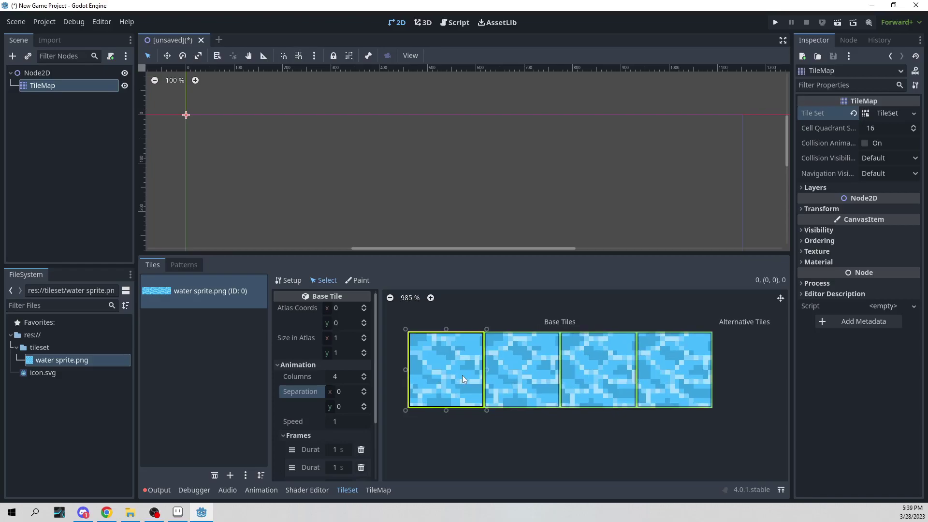
{"action": "left_click", "coordinate": [364, 393]}
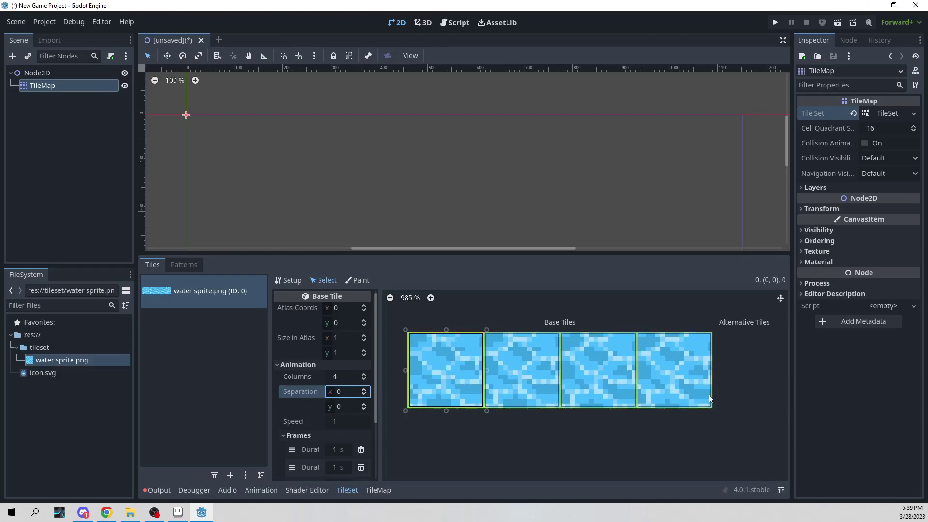
Try a duration of 10 seconds on the water tile's third animation frame and set it back to 1 second
{"action": "scroll", "coordinate": [313, 407], "scroll_direction": "down", "scroll_amount": 3}
{"action": "scroll", "coordinate": [478, 415], "scroll_direction": "down", "scroll_amount": 2}
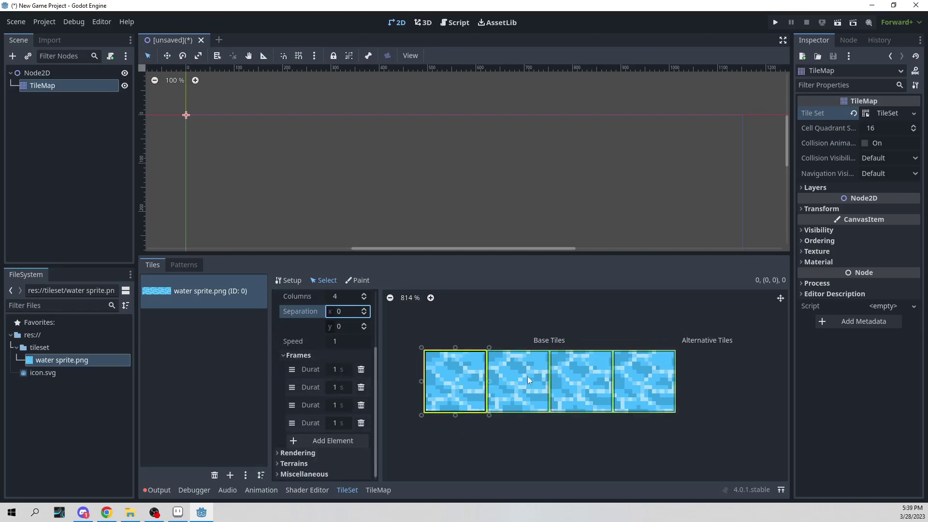
{"action": "left_click", "coordinate": [336, 405]}
{"action": "type", "text": "10"}
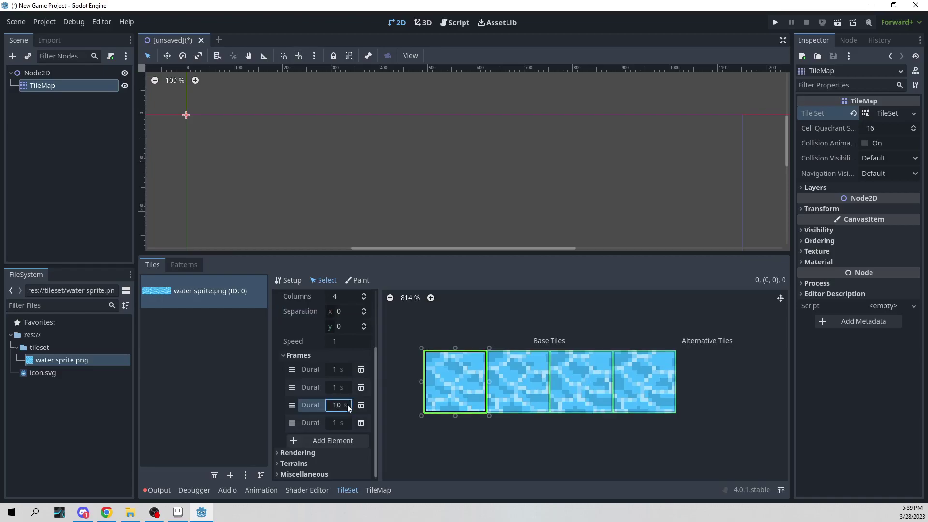
{"action": "double_click", "coordinate": [346, 405]}
{"action": "type", "text": "1"}
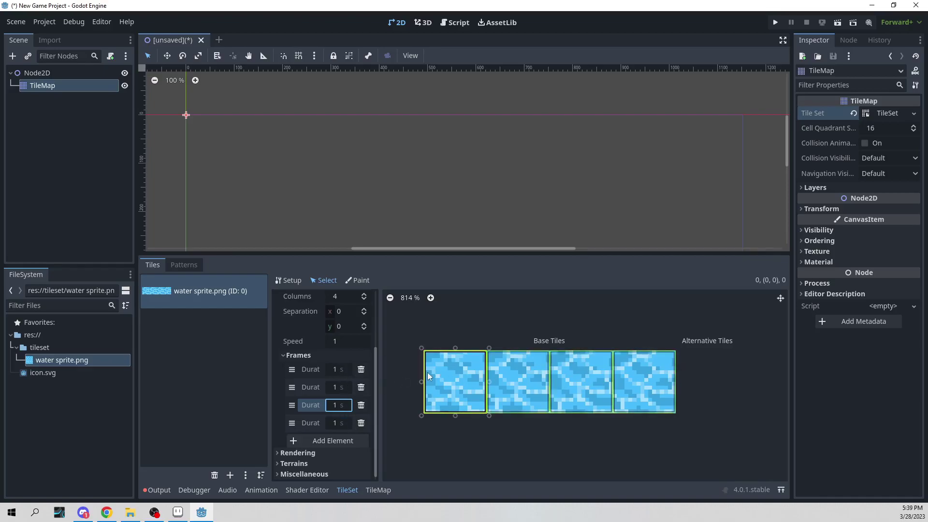
{"action": "scroll", "coordinate": [375, 449], "scroll_direction": "up", "scroll_amount": 3}
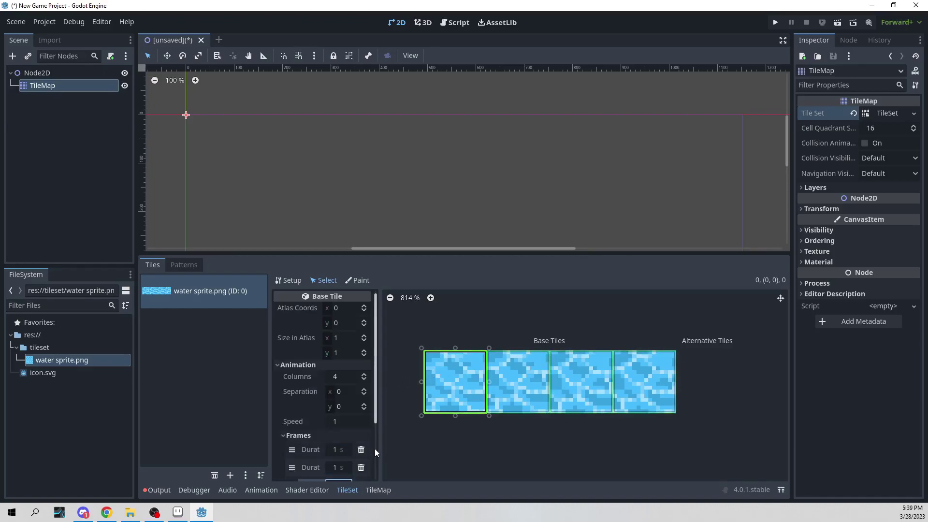
{"action": "left_click", "coordinate": [383, 490]}
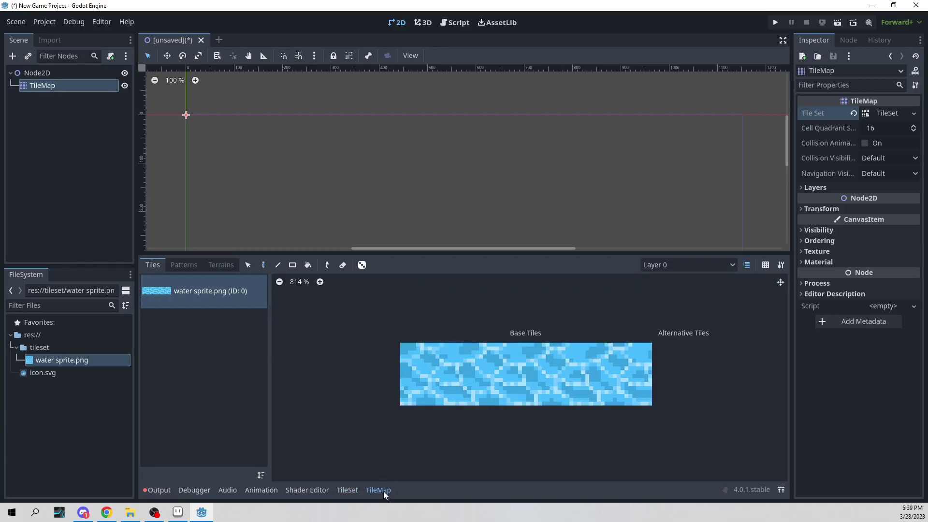
{"action": "left_click", "coordinate": [346, 490]}
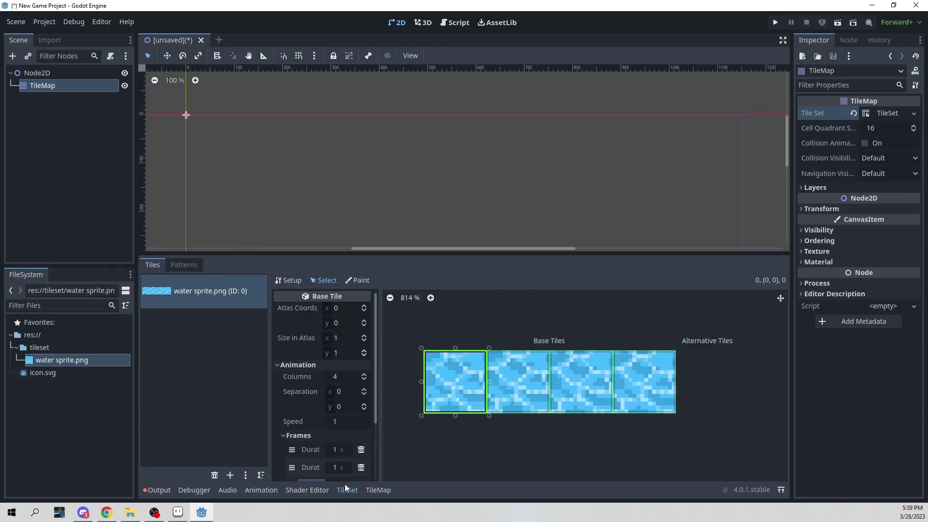
{"action": "left_click", "coordinate": [360, 280]}
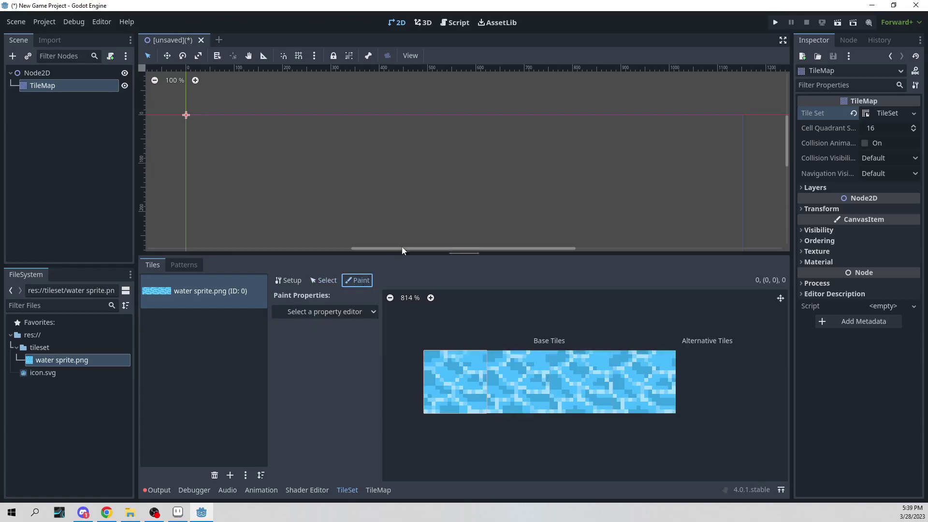
{"action": "scroll", "coordinate": [407, 199], "scroll_direction": "up", "scroll_amount": 3}
{"action": "scroll", "coordinate": [407, 199], "scroll_direction": "down", "scroll_amount": 3}
{"action": "left_click", "coordinate": [452, 176]}
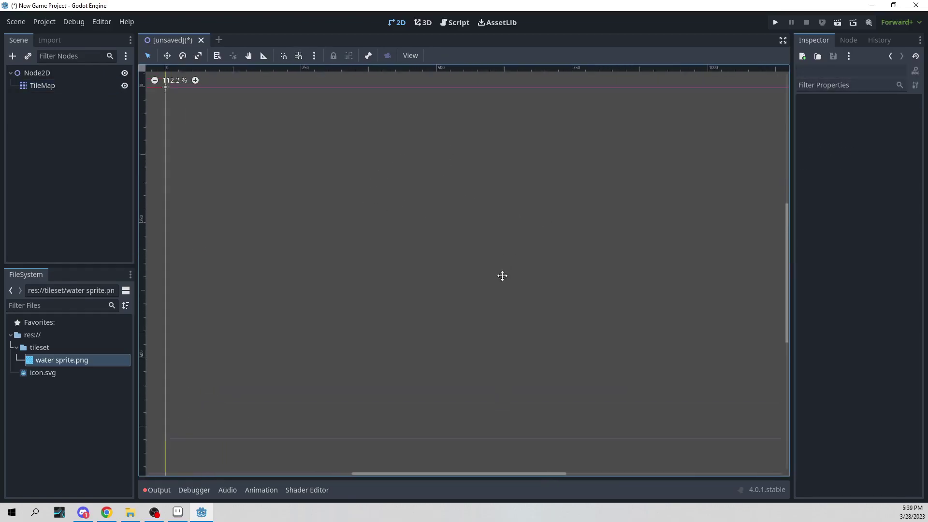
Reselect the TileMap node, enlarge the viewport and place a single animated water tile in the scene
{"action": "left_click", "coordinate": [39, 85]}
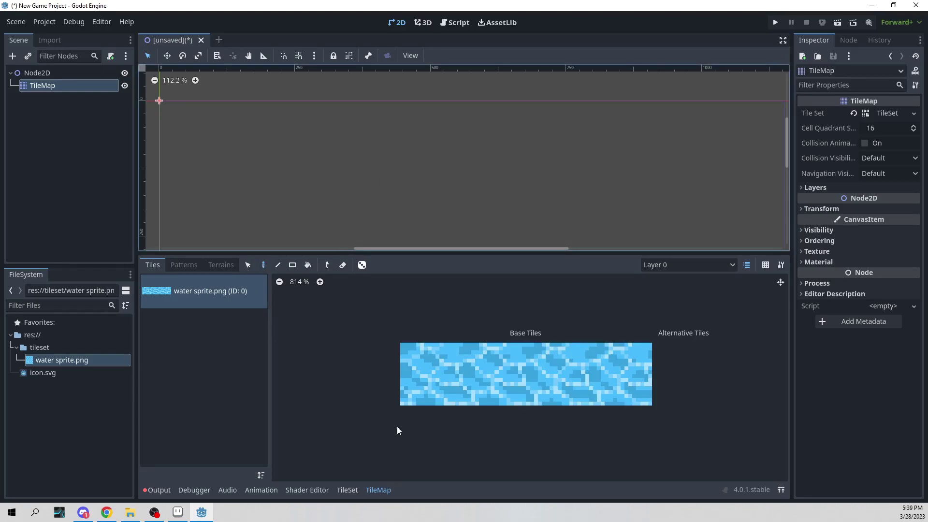
{"action": "left_click_drag", "start_coordinate": [447, 257], "coordinate": [457, 368]}
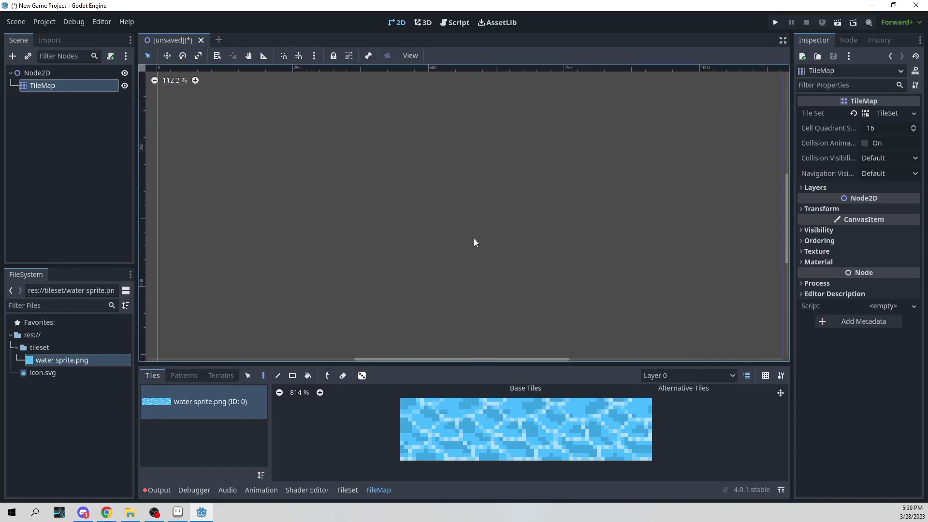
{"action": "scroll", "coordinate": [475, 231], "scroll_direction": "down", "scroll_amount": 2}
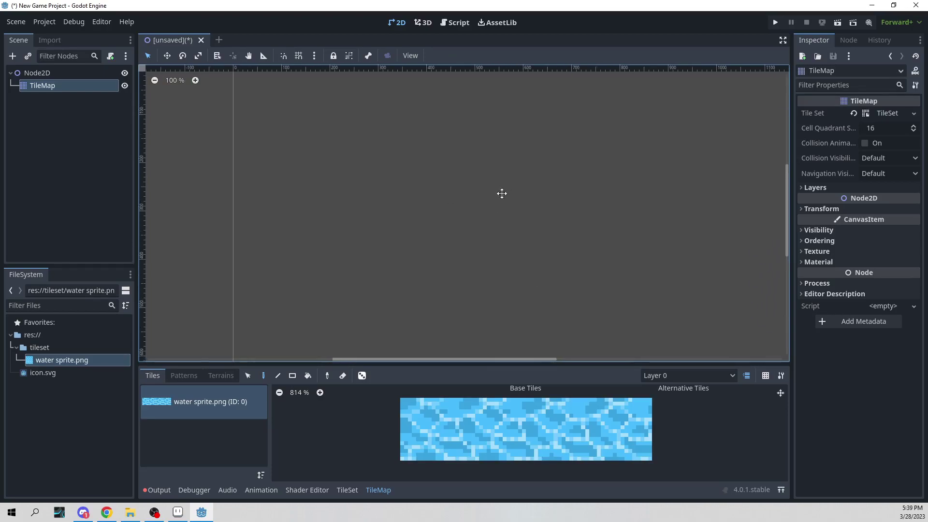
{"action": "left_click", "coordinate": [428, 423]}
{"action": "scroll", "coordinate": [418, 236], "scroll_direction": "up", "scroll_amount": 2}
{"action": "left_click", "coordinate": [418, 235]}
{"action": "scroll", "coordinate": [460, 259], "scroll_direction": "up", "scroll_amount": 19}
{"action": "scroll", "coordinate": [463, 249], "scroll_direction": "up", "scroll_amount": 6}
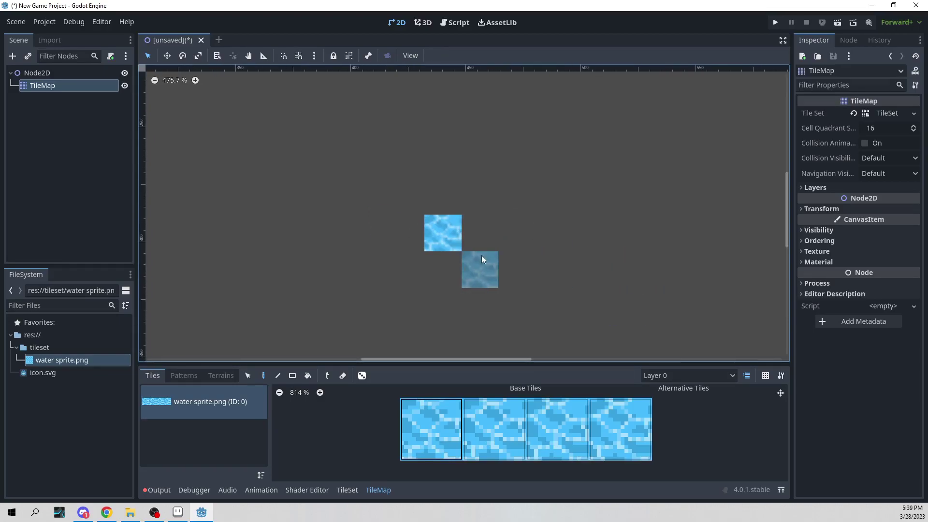
{"action": "scroll", "coordinate": [478, 249], "scroll_direction": "up", "scroll_amount": 3}
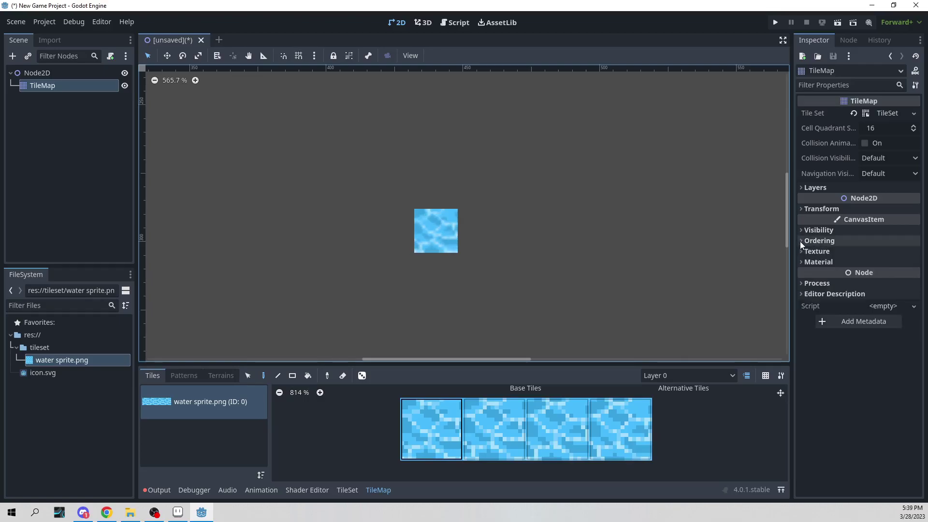
Set the project's Default Texture Filter for canvas textures to Nearest and close the project settings
{"action": "left_click", "coordinate": [34, 20]}
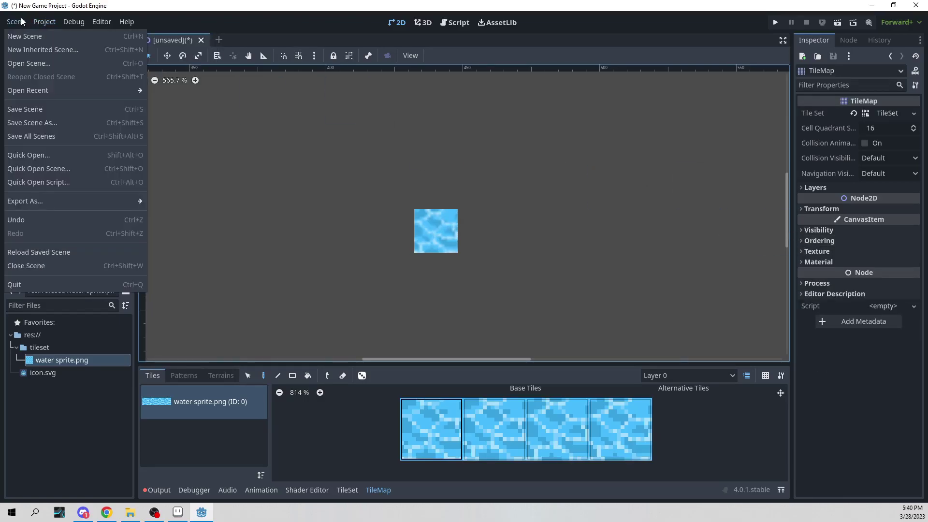
{"action": "left_click", "coordinate": [22, 18]}
{"action": "left_click", "coordinate": [39, 21]}
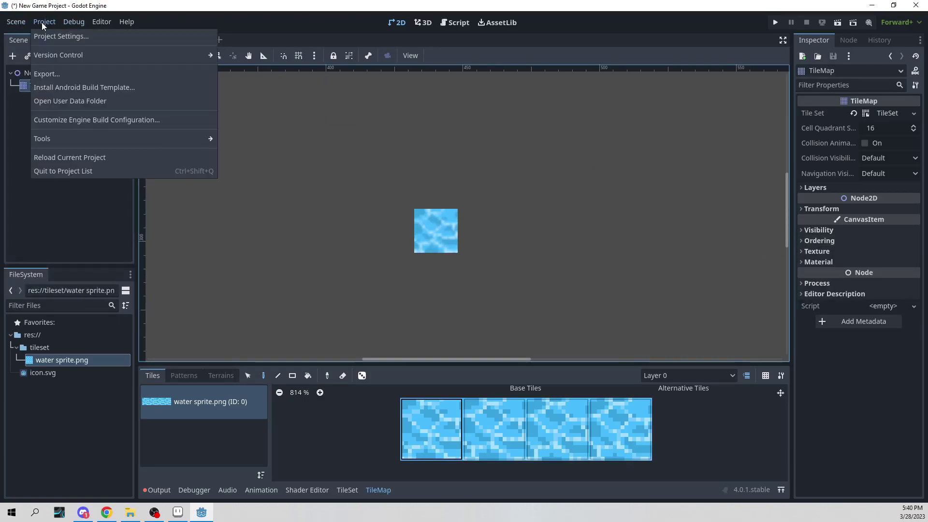
{"action": "left_click", "coordinate": [49, 37]}
{"action": "left_click", "coordinate": [287, 274]}
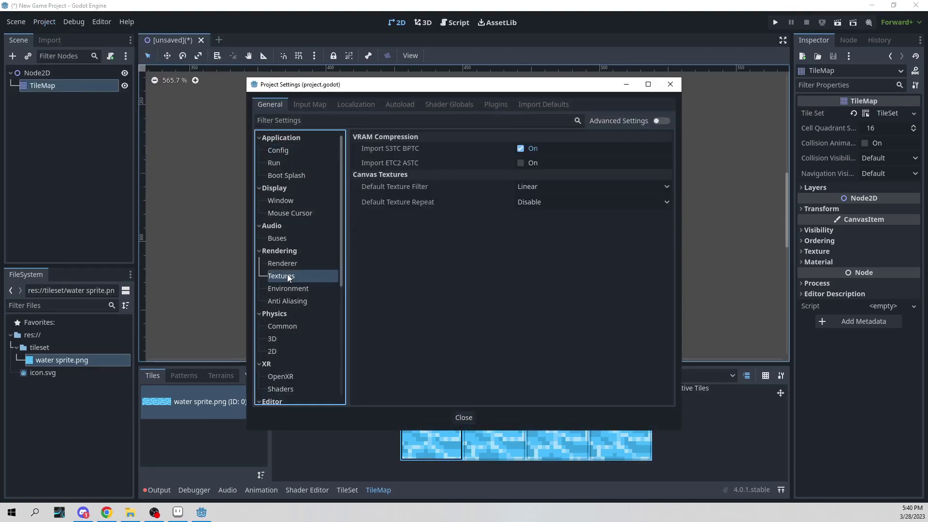
{"action": "left_click", "coordinate": [286, 264]}
{"action": "left_click", "coordinate": [288, 276]}
{"action": "left_click", "coordinate": [549, 190]}
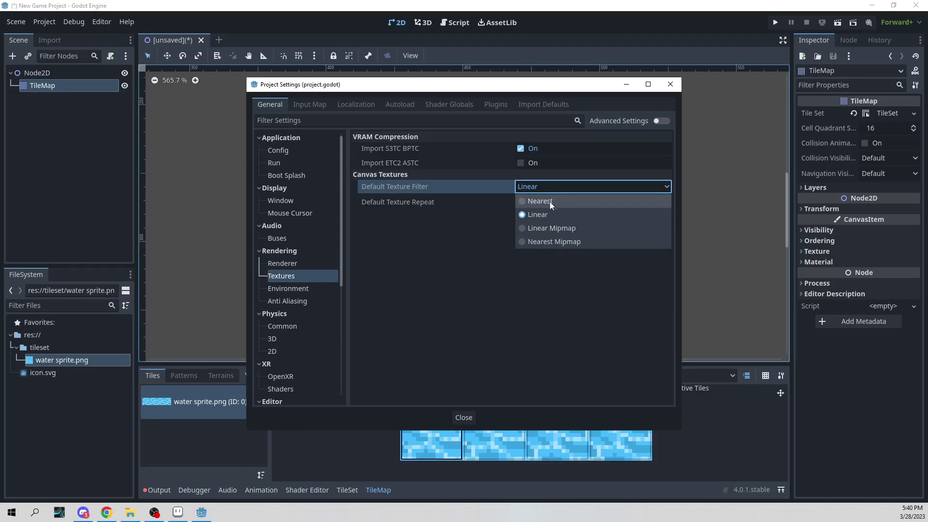
{"action": "left_click", "coordinate": [549, 202]}
{"action": "left_click", "coordinate": [543, 187]}
{"action": "left_click", "coordinate": [553, 190]}
{"action": "left_click", "coordinate": [669, 84]}
{"action": "scroll", "coordinate": [474, 222], "scroll_direction": "up", "scroll_amount": 1}
{"action": "scroll", "coordinate": [473, 226], "scroll_direction": "up", "scroll_amount": 1}
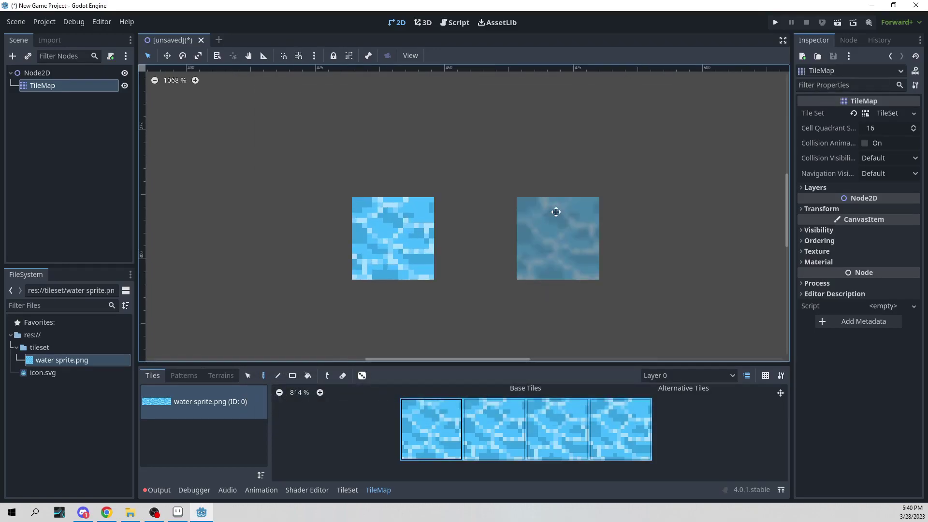
Review the Default Texture Filter choices in the project's texture rendering settings without changing them
{"action": "left_click", "coordinate": [44, 22]}
{"action": "left_click", "coordinate": [53, 34]}
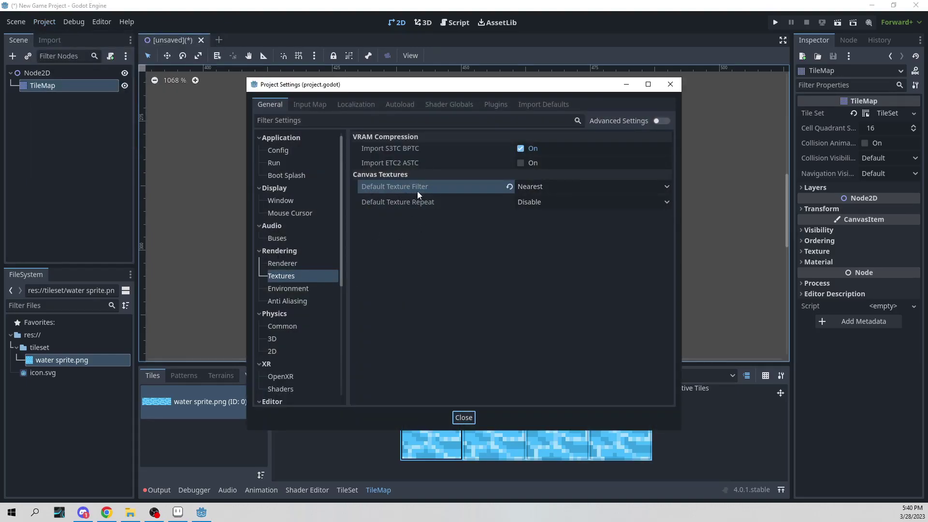
{"action": "left_click", "coordinate": [545, 187]}
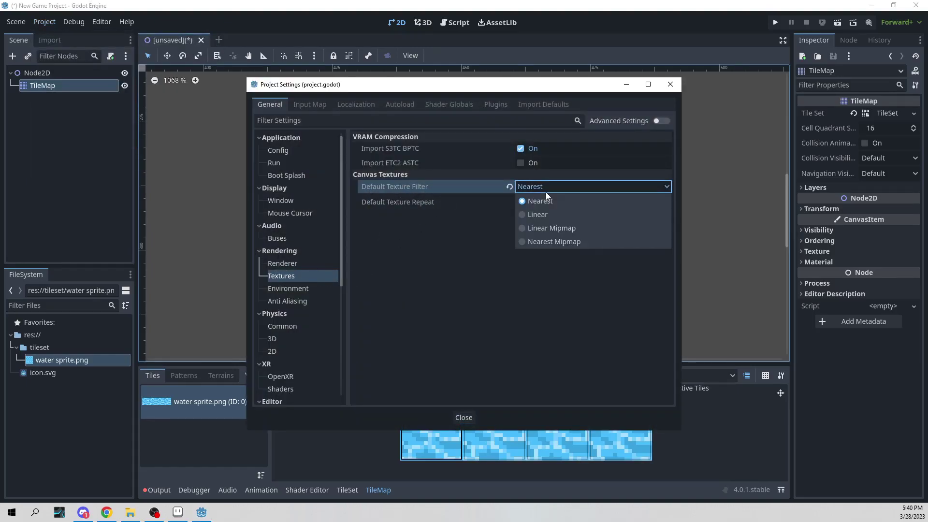
{"action": "left_click", "coordinate": [667, 91]}
{"action": "left_click", "coordinate": [669, 89]}
Paint a large continuous area of animated water tiles around the first placed tile
{"action": "scroll", "coordinate": [513, 239], "scroll_direction": "up", "scroll_amount": 2}
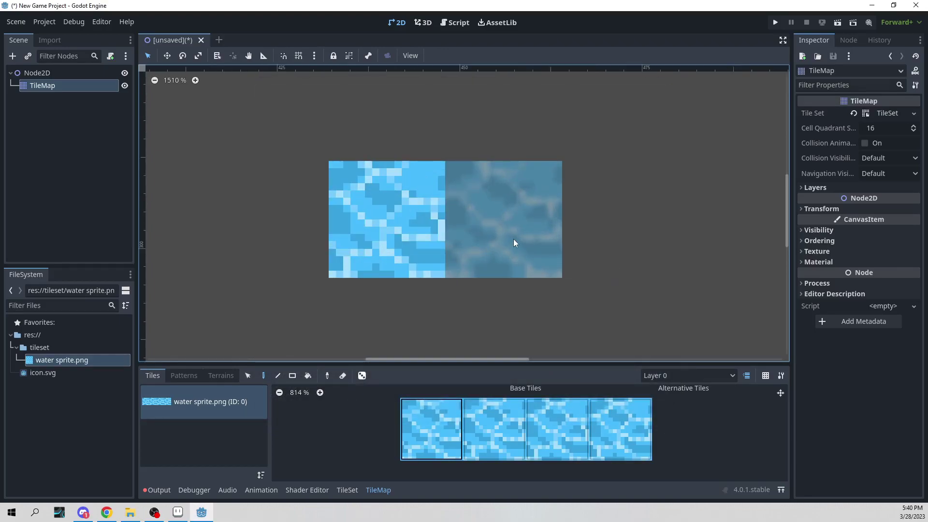
{"action": "left_click_drag", "start_coordinate": [514, 239], "coordinate": [663, 234]}
{"action": "scroll", "coordinate": [583, 290], "scroll_direction": "down", "scroll_amount": 2}
{"action": "mouse_move", "coordinate": [624, 145]}
{"action": "left_mouse_down"}
{"action": "mouse_move", "coordinate": [452, 140]}
{"action": "mouse_move", "coordinate": [696, 149]}
{"action": "mouse_move", "coordinate": [338, 91]}
{"action": "left_mouse_up"}
{"action": "scroll", "coordinate": [538, 234], "scroll_direction": "down", "scroll_amount": 4}
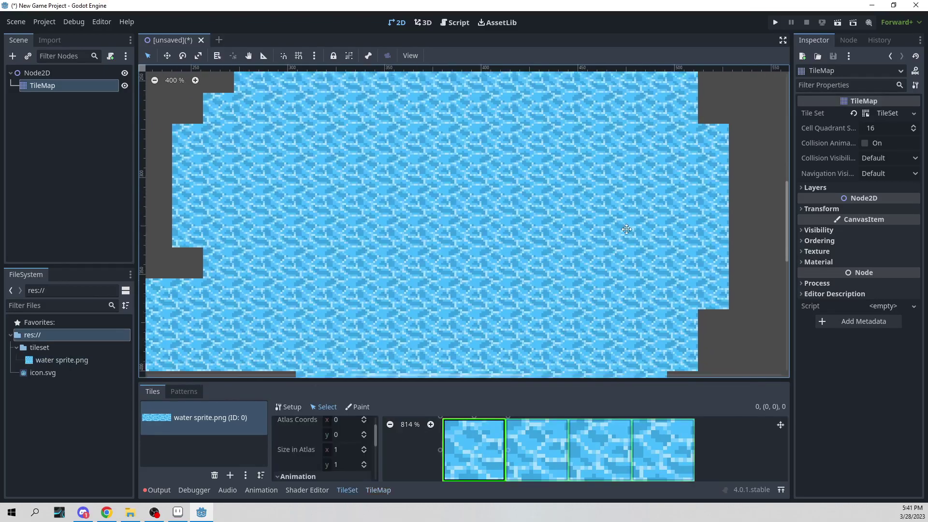
Enlarge the tile editor, return to TileMap painting and fill the empty area on the water's left side with more water tiles
{"action": "scroll", "coordinate": [634, 226], "scroll_direction": "down", "scroll_amount": 2}
{"action": "middle_click_drag", "start_coordinate": [312, 237], "coordinate": [423, 236]}
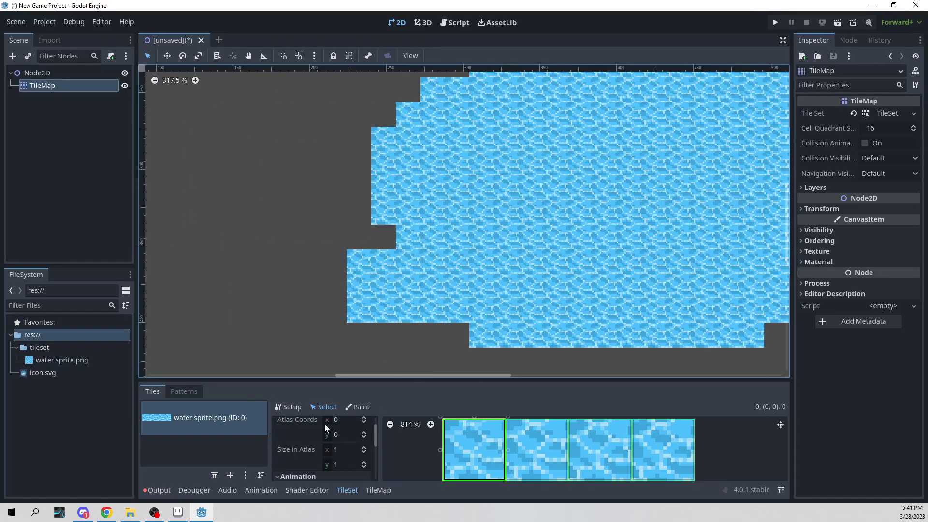
{"action": "left_click", "coordinate": [357, 406]}
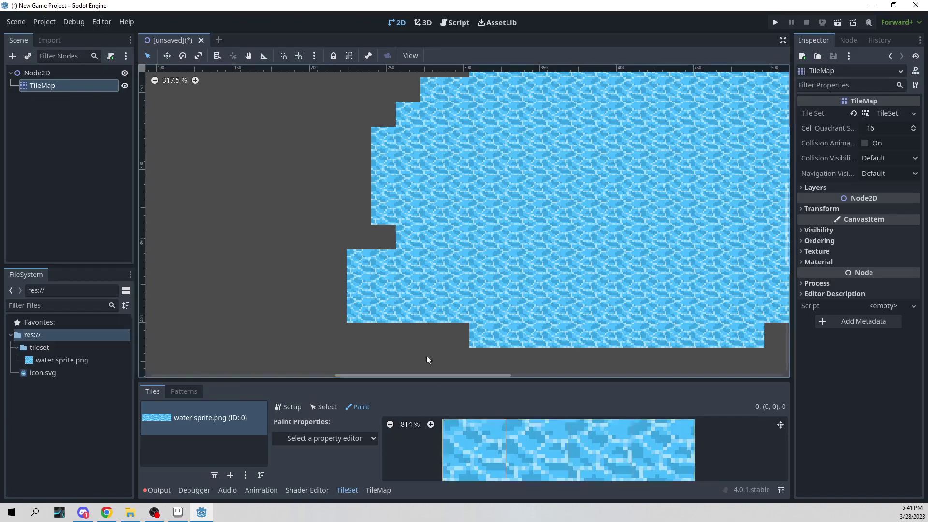
{"action": "left_click", "coordinate": [321, 407]}
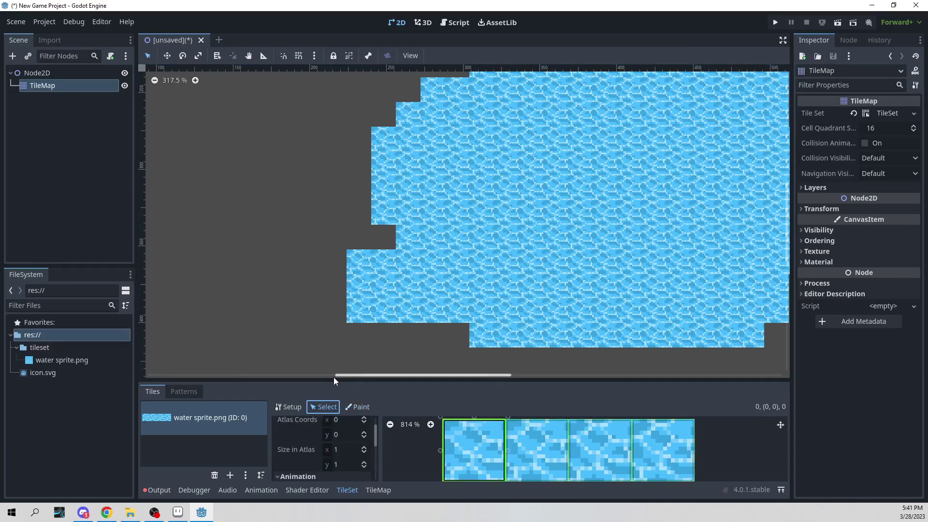
{"action": "left_click_drag", "start_coordinate": [334, 381], "coordinate": [334, 315]}
{"action": "left_click", "coordinate": [380, 489]}
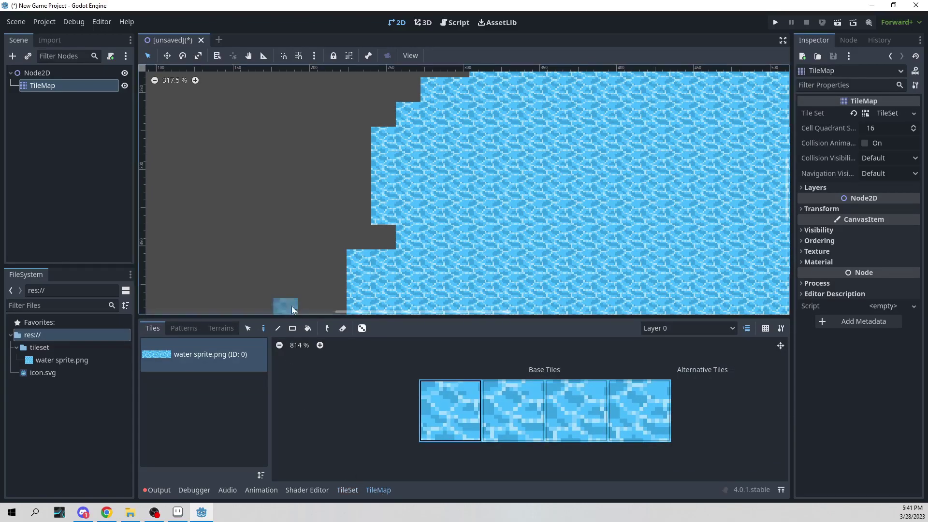
{"action": "mouse_move", "coordinate": [364, 237]}
{"action": "left_mouse_down"}
{"action": "mouse_move", "coordinate": [349, 201]}
{"action": "mouse_move", "coordinate": [369, 110]}
{"action": "mouse_move", "coordinate": [429, 81]}
{"action": "mouse_move", "coordinate": [367, 106]}
{"action": "mouse_move", "coordinate": [467, 79]}
{"action": "mouse_move", "coordinate": [344, 69]}
{"action": "mouse_move", "coordinate": [327, 111]}
{"action": "mouse_move", "coordinate": [321, 232]}
{"action": "mouse_move", "coordinate": [344, 305]}
{"action": "mouse_move", "coordinate": [333, 133]}
{"action": "mouse_move", "coordinate": [320, 309]}
{"action": "mouse_move", "coordinate": [312, 79]}
{"action": "mouse_move", "coordinate": [283, 227]}
{"action": "mouse_move", "coordinate": [278, 65]}
{"action": "mouse_move", "coordinate": [256, 327]}
{"action": "mouse_move", "coordinate": [240, 75]}
{"action": "mouse_move", "coordinate": [237, 166]}
{"action": "mouse_move", "coordinate": [261, 83]}
{"action": "mouse_move", "coordinate": [148, 169]}
{"action": "mouse_move", "coordinate": [222, 70]}
{"action": "mouse_move", "coordinate": [235, 112]}
{"action": "mouse_move", "coordinate": [180, 289]}
{"action": "mouse_move", "coordinate": [240, 330]}
{"action": "left_mouse_up"}
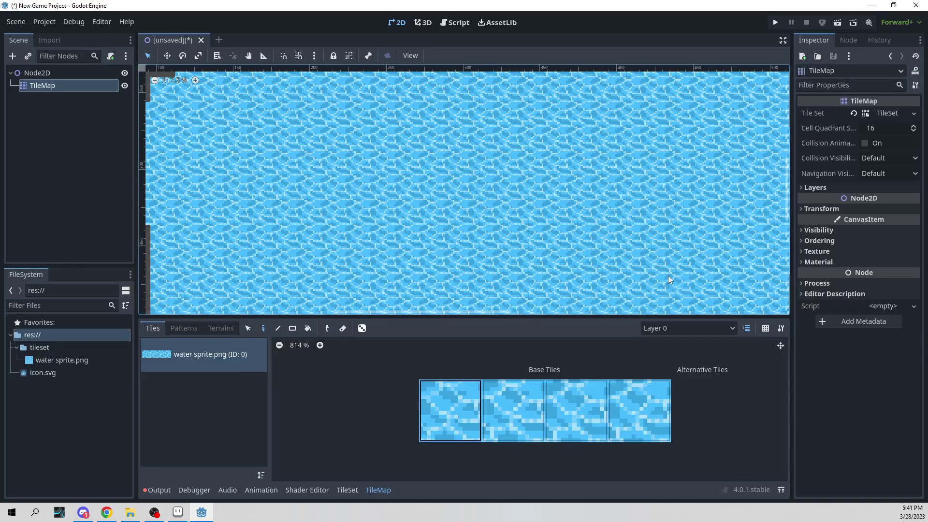